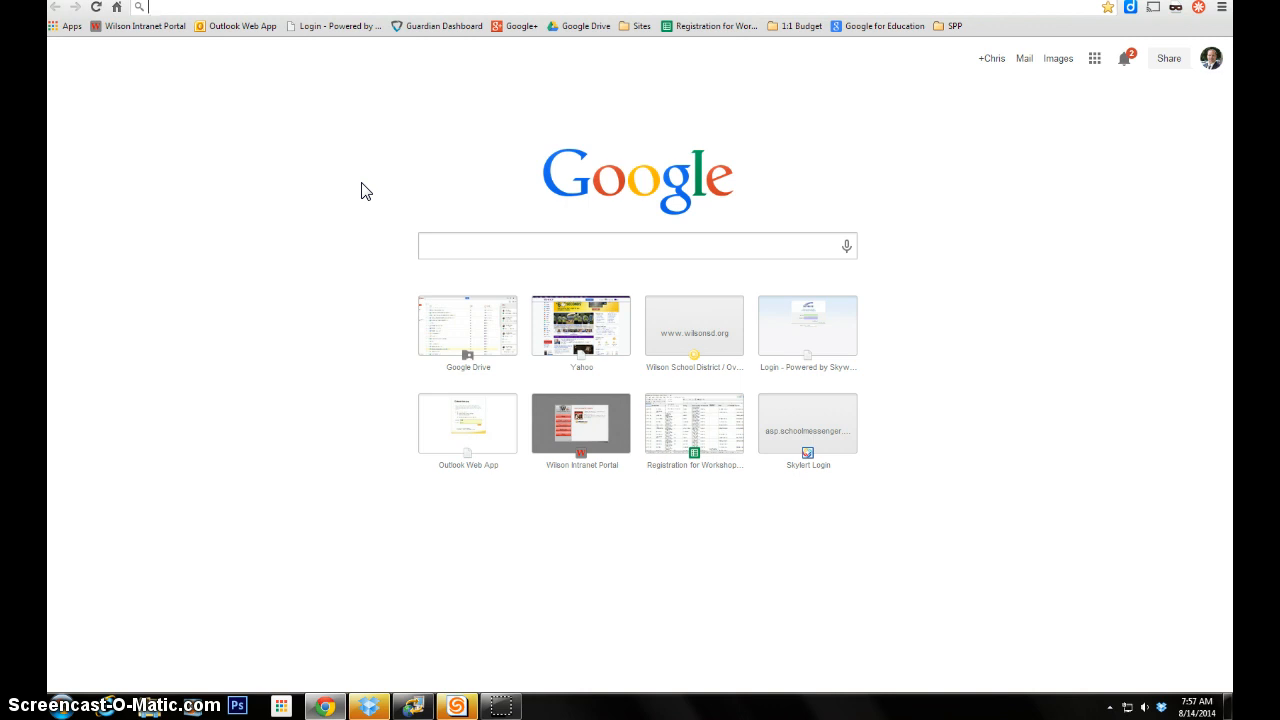
- Open the Skylert site from the Sites bookmark folder in Chrome's bookmarks bar
click(394, 229)
click(640, 26)
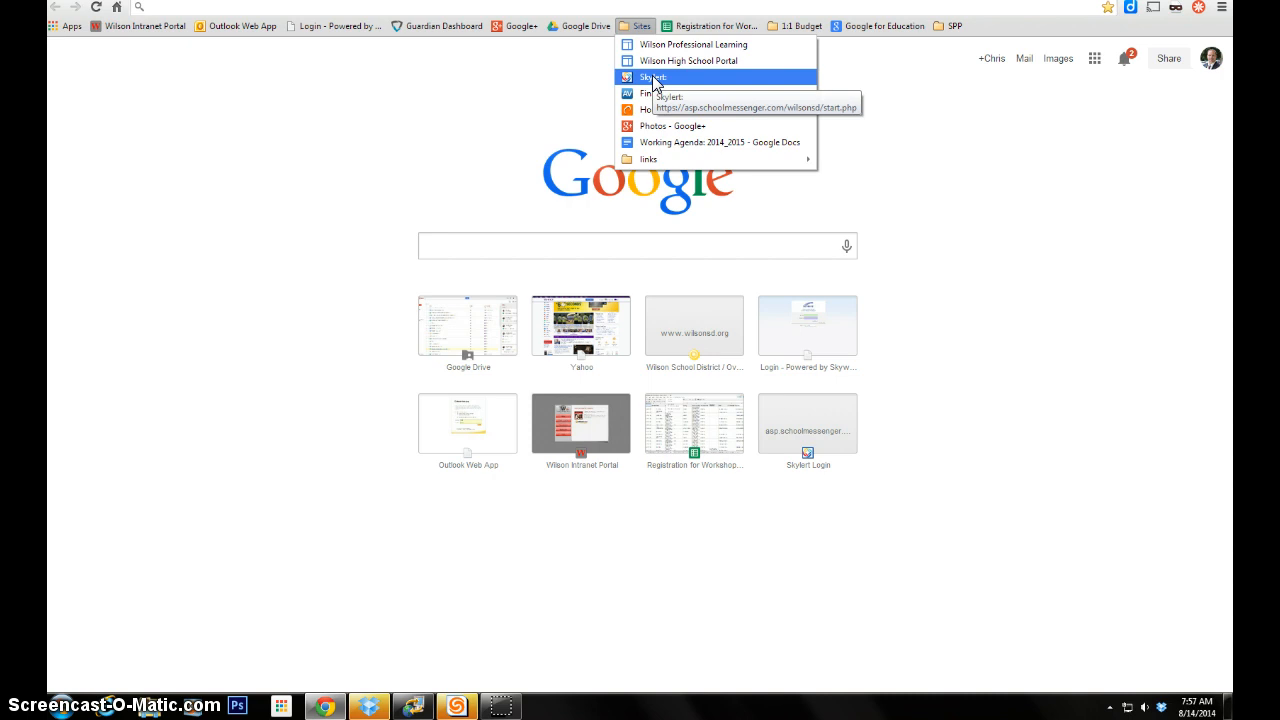
click(630, 28)
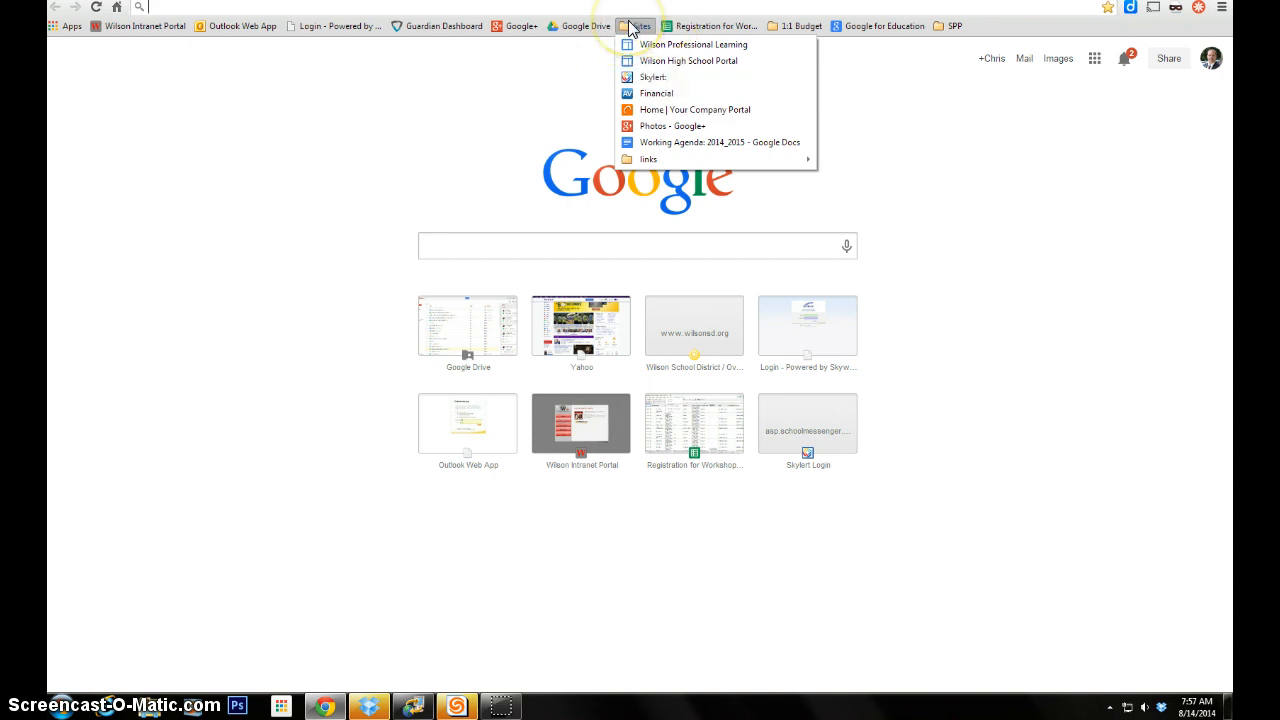
click(647, 78)
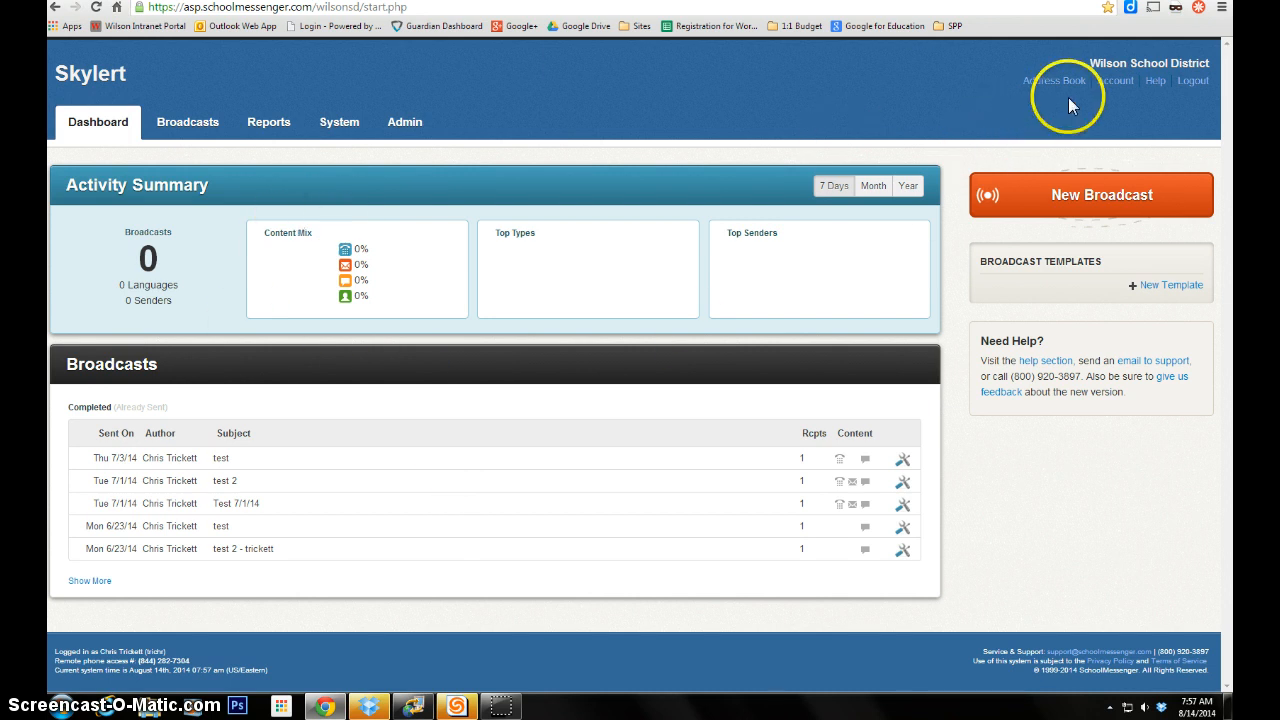
- View the account's Broadcast Defaults: 6:30–8:00 pm, 3 call attempts, 1 day to run
click(1116, 81)
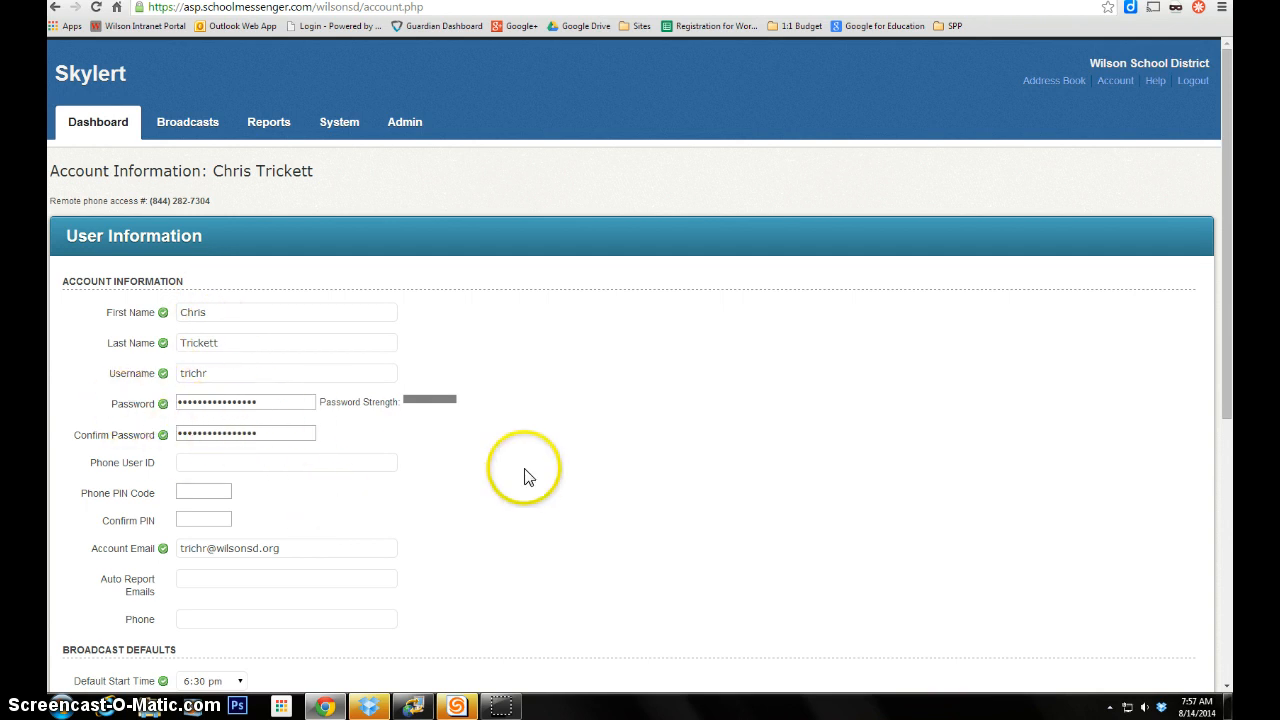
scroll(531, 482, down, 3)
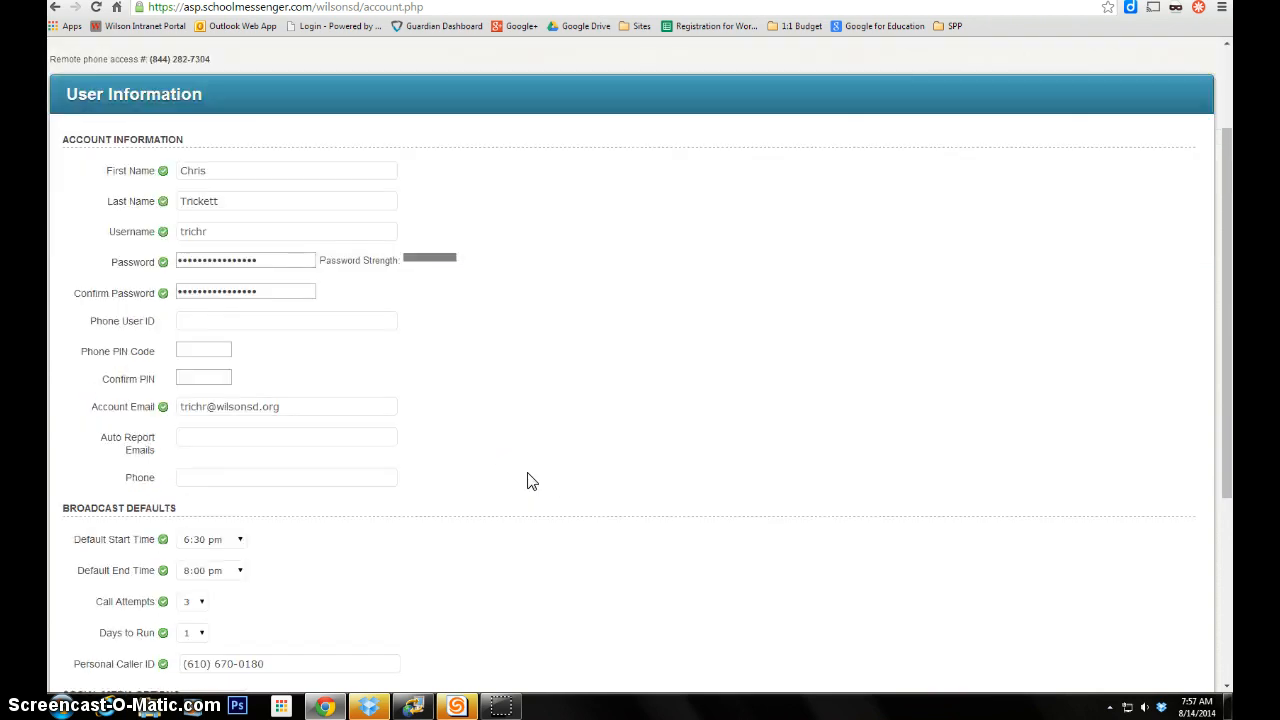
scroll(531, 482, down, 3)
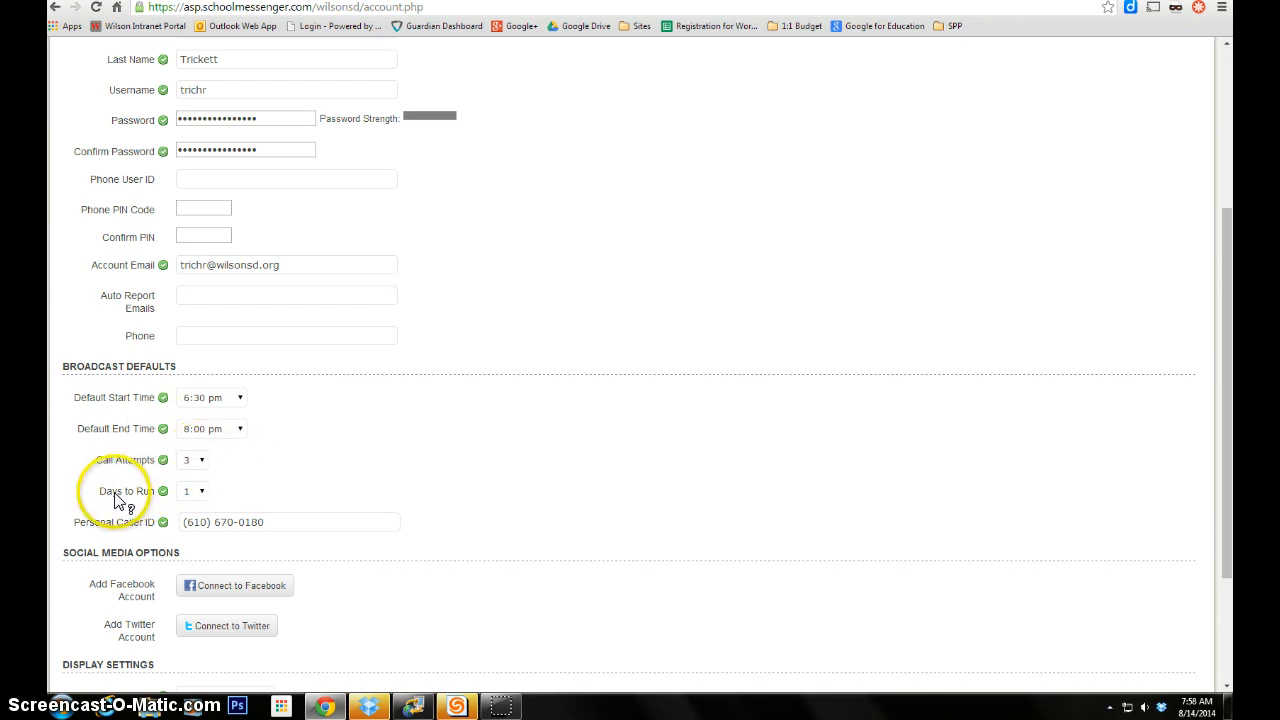
- Keep Days to Run at 1 and finish the account settings with Done
click(202, 491)
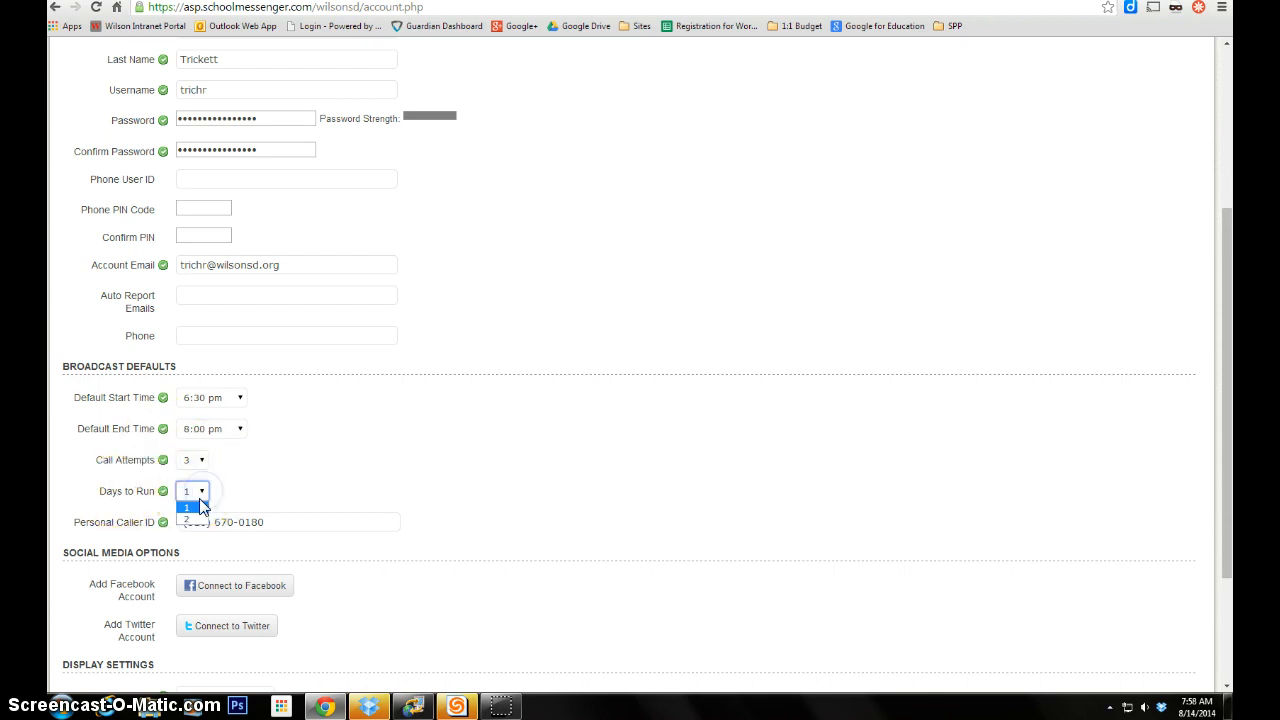
click(193, 507)
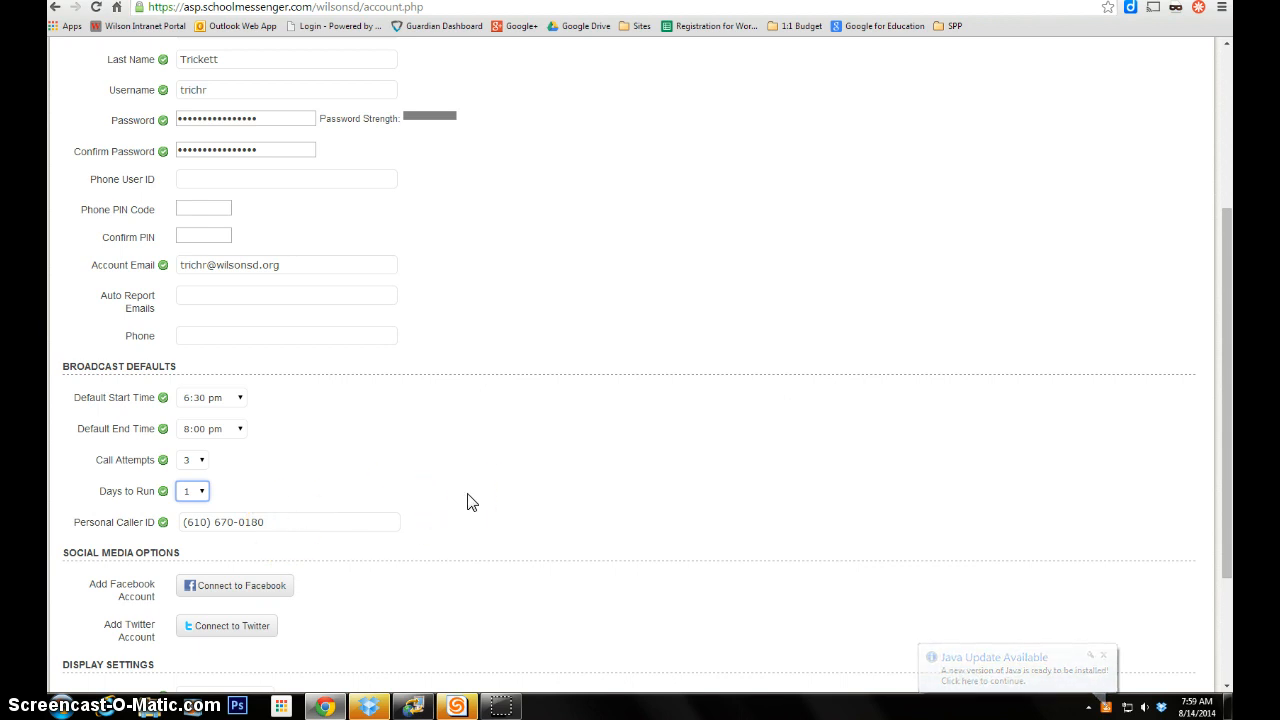
scroll(471, 502, down, 3)
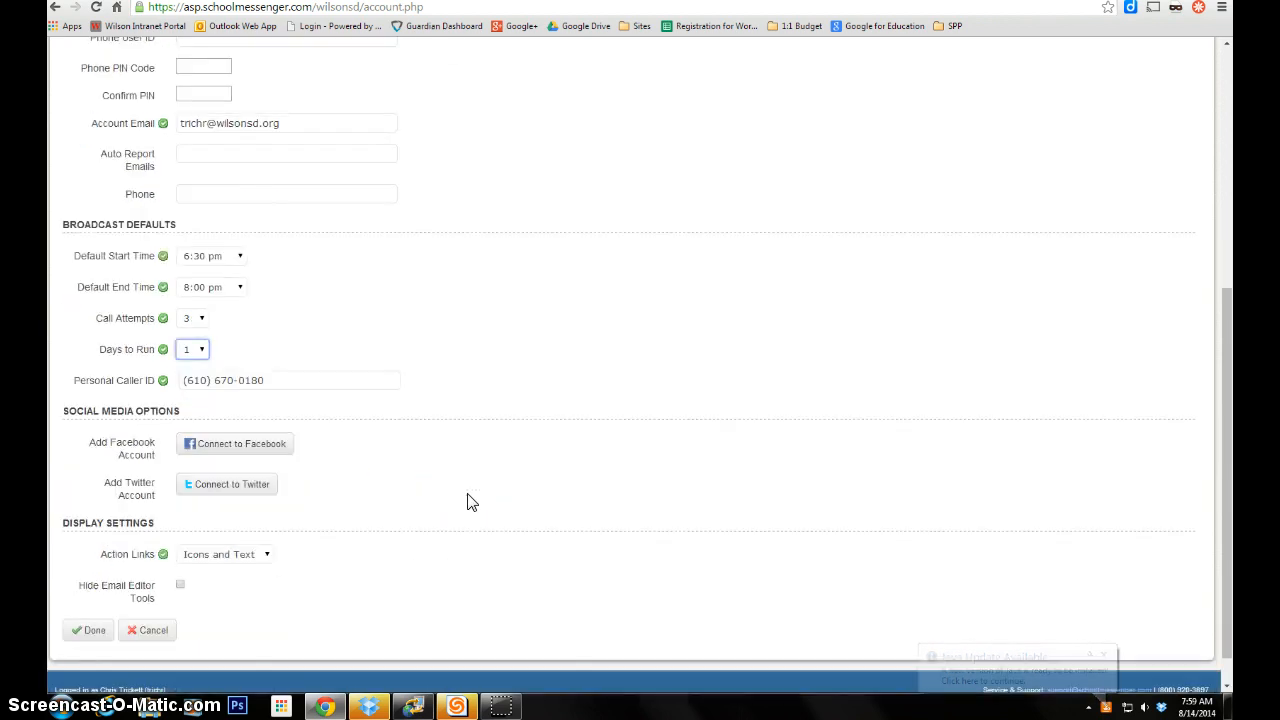
click(88, 632)
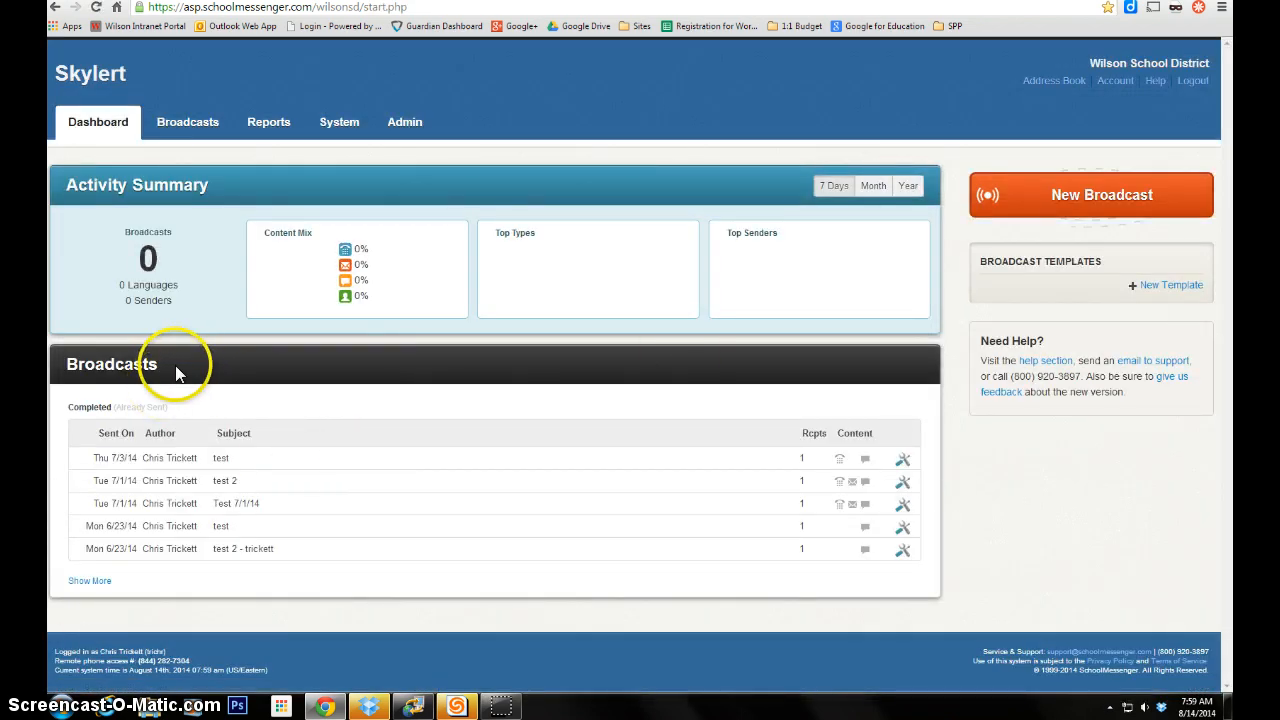
- Start a new broadcast titled 'Hello 11th grade students' and review the Type options
click(1082, 205)
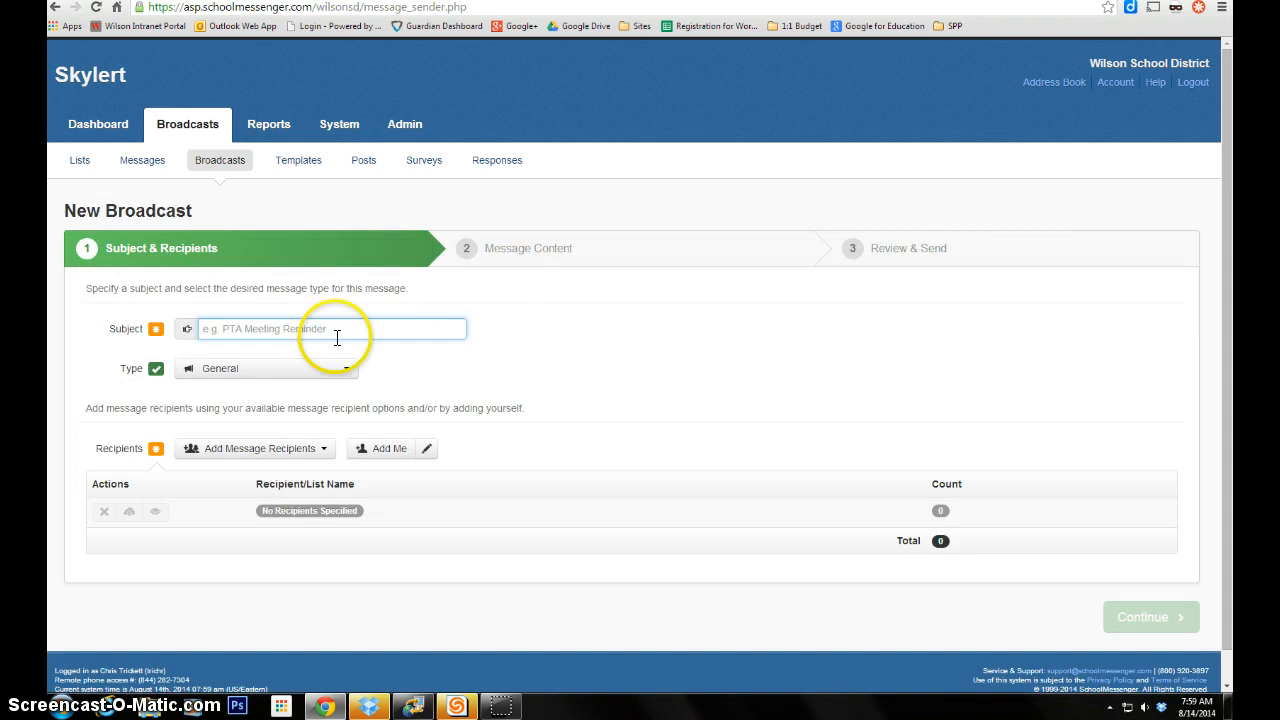
click(268, 329)
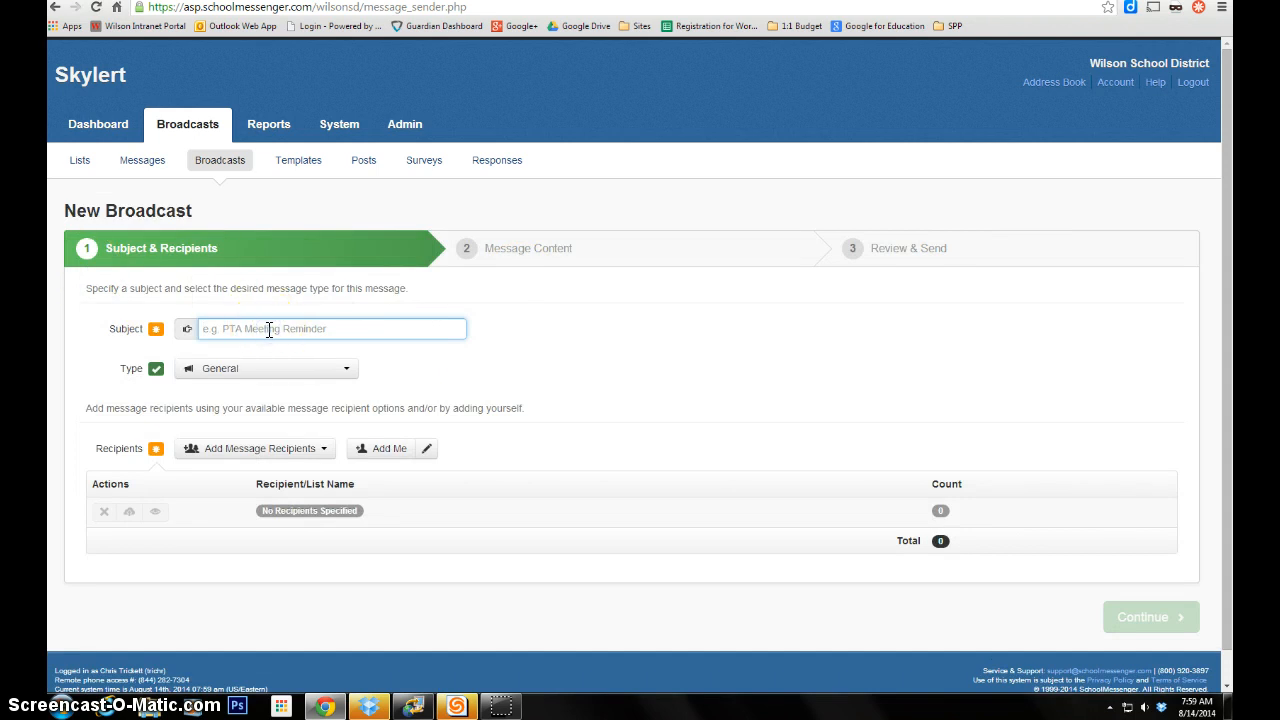
text(Hello 11th grade students)
click(220, 370)
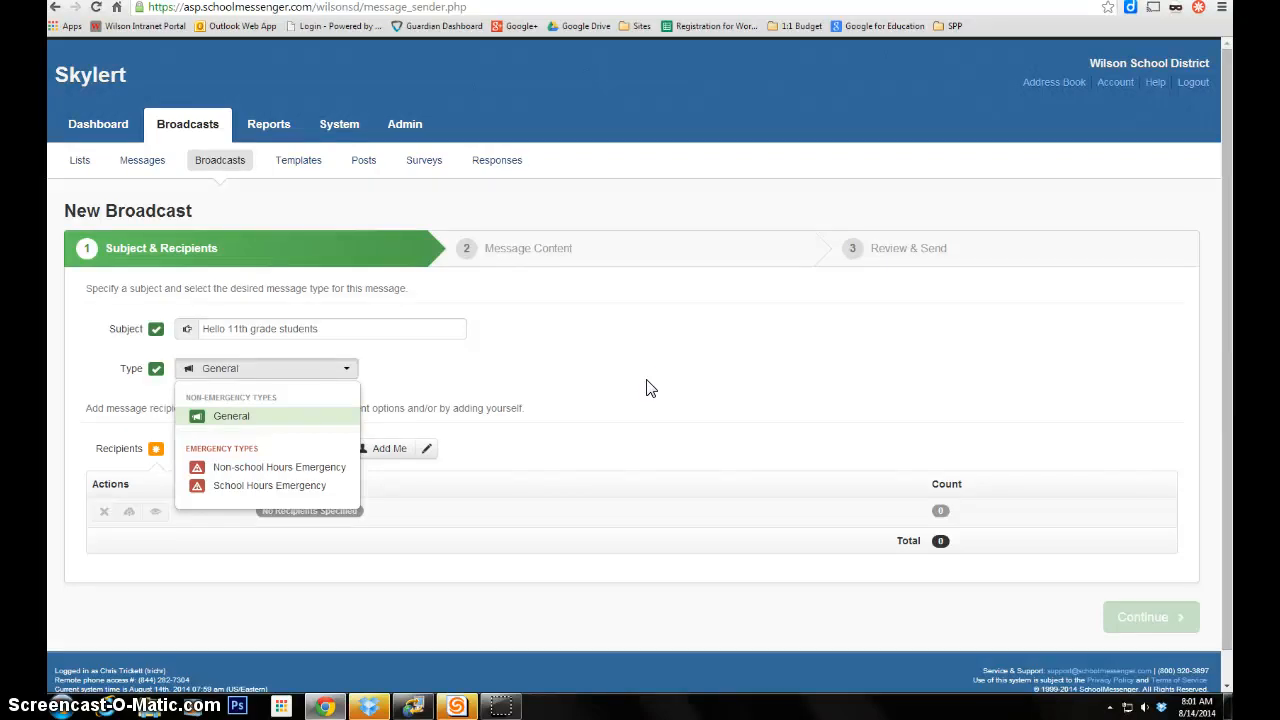
- Keep the General type and choose Custom Rules for adding message recipients
click(646, 385)
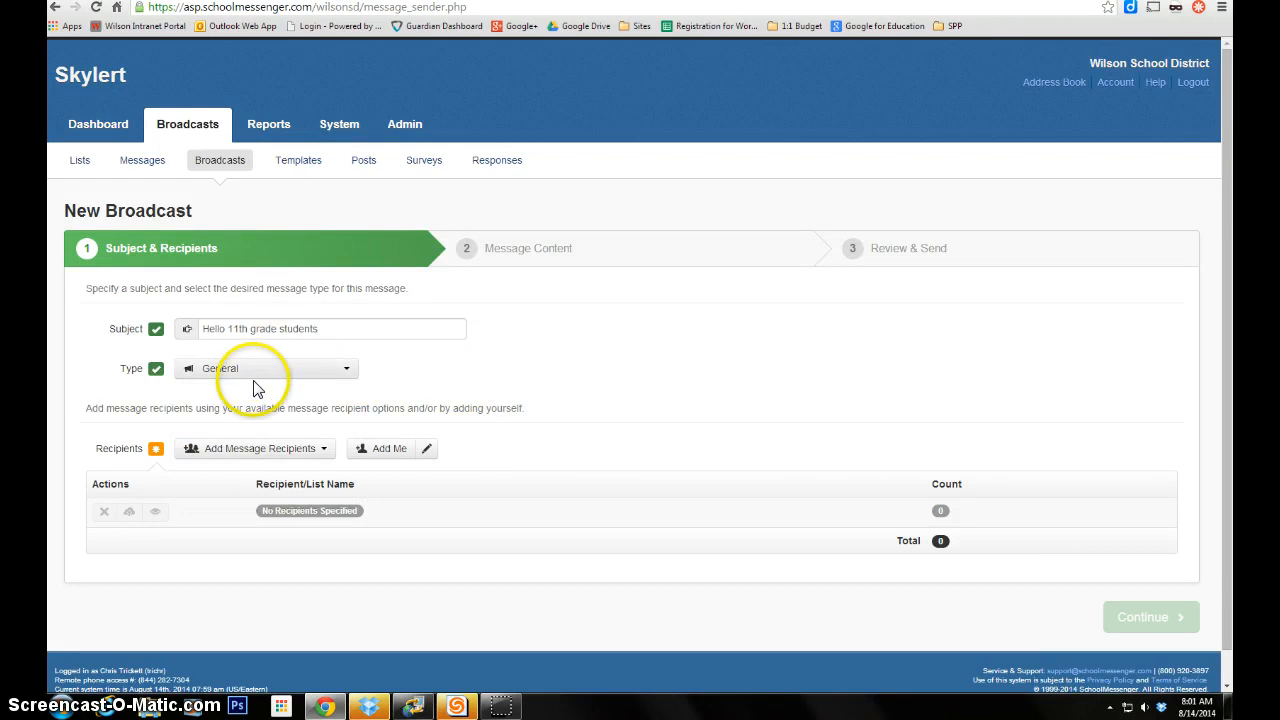
click(278, 455)
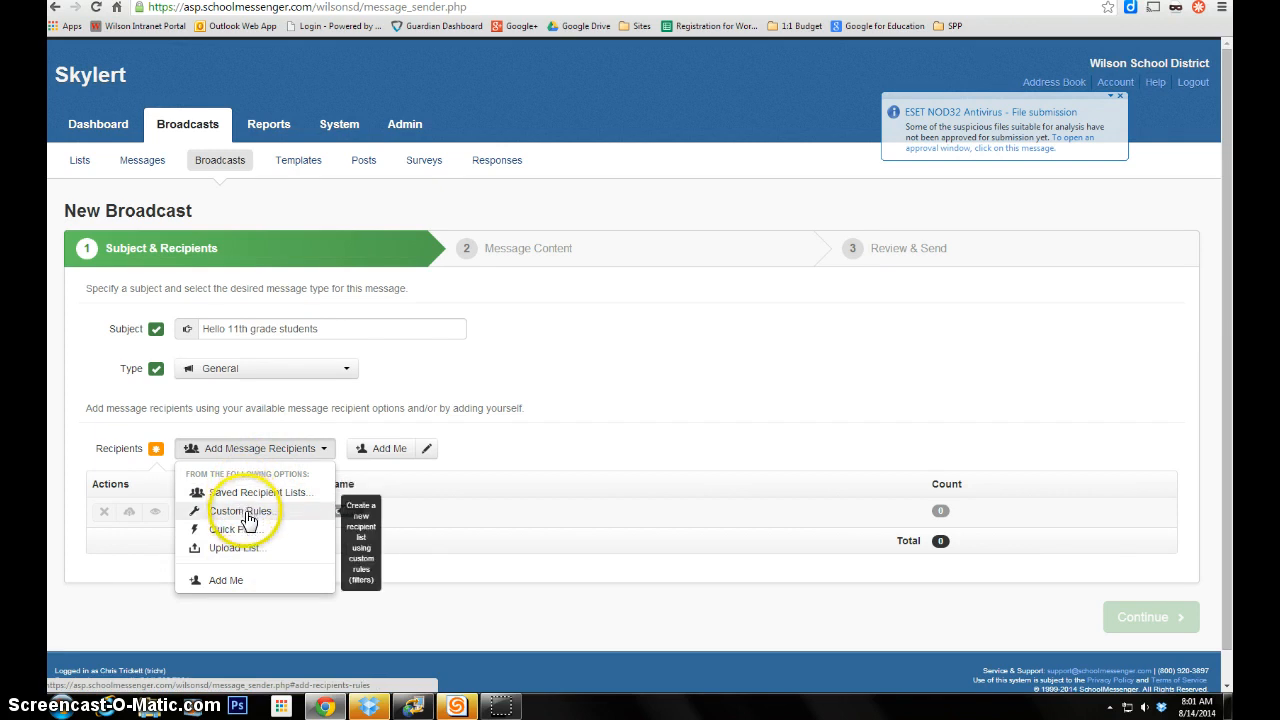
click(248, 517)
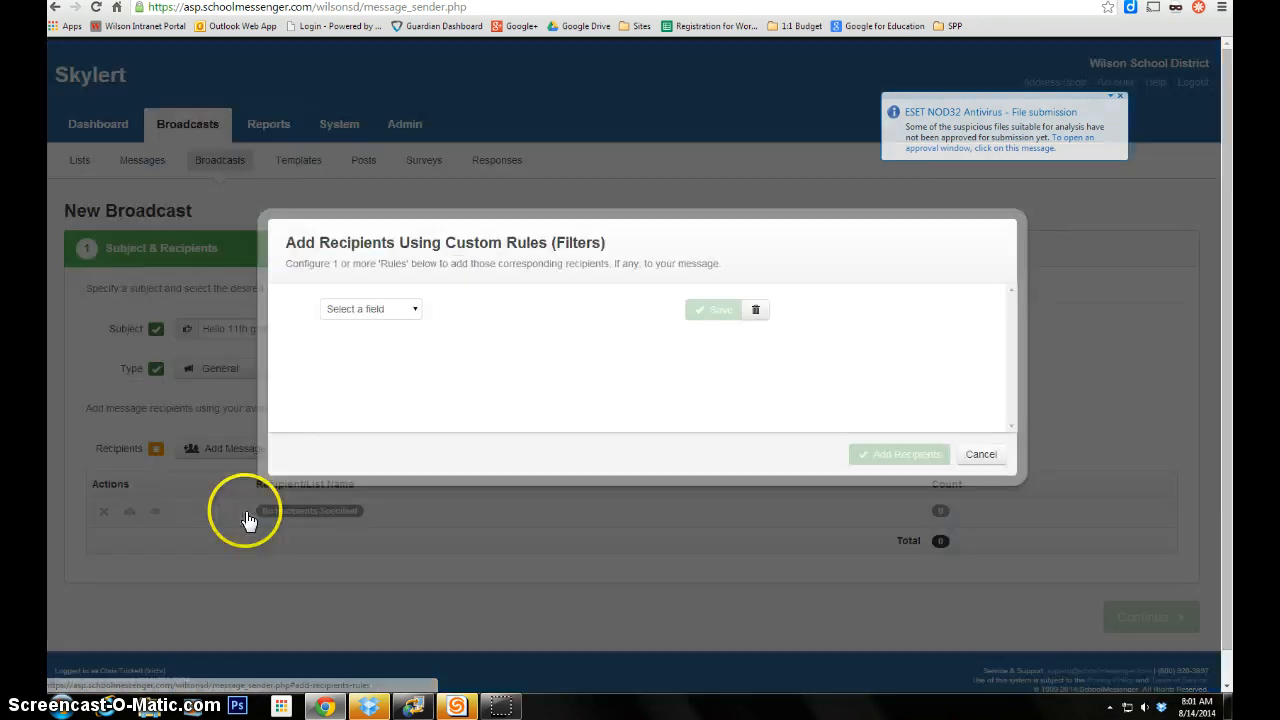
- Save the rule School is Senior High School (2225 recipients) and begin another rule
click(401, 312)
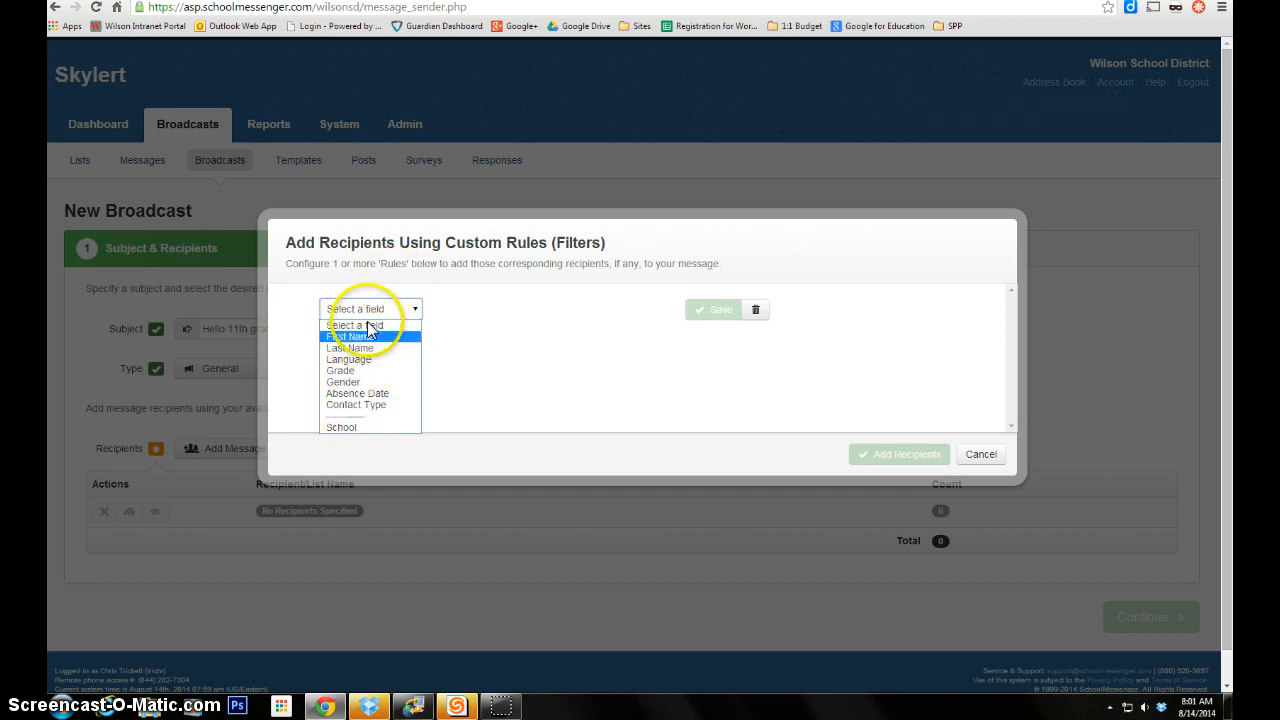
click(352, 428)
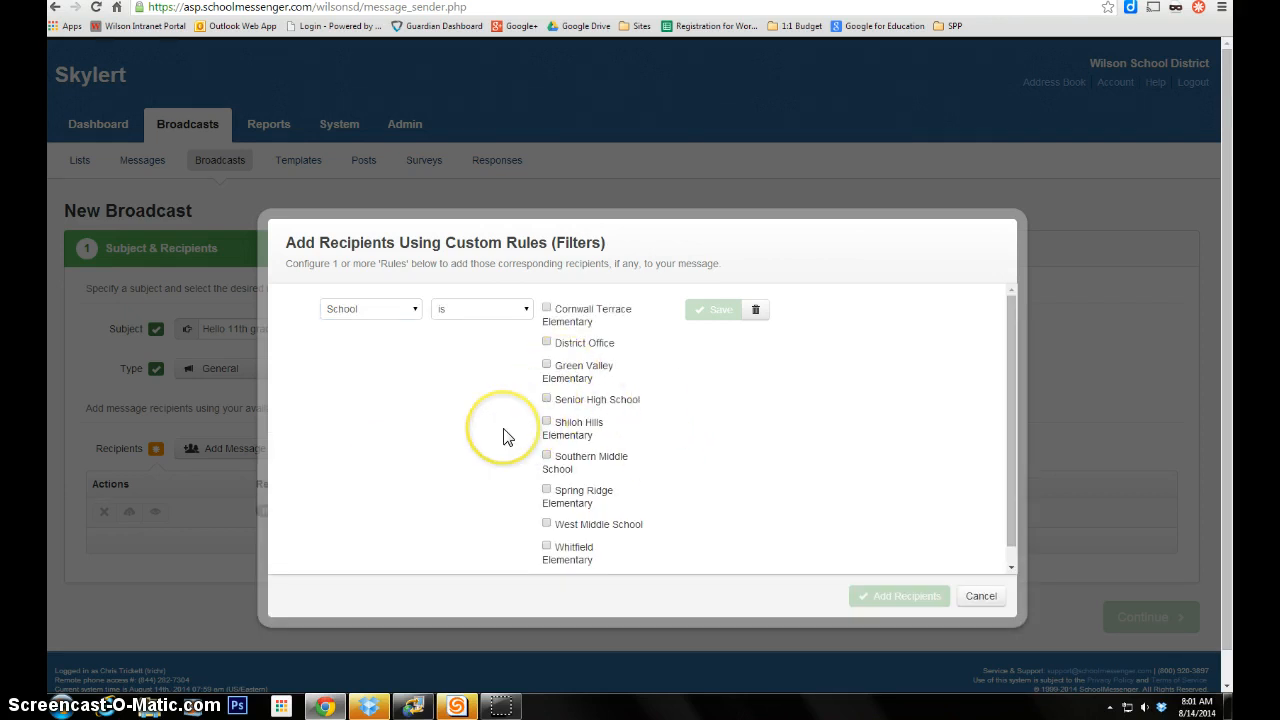
scroll(503, 437, down, 1)
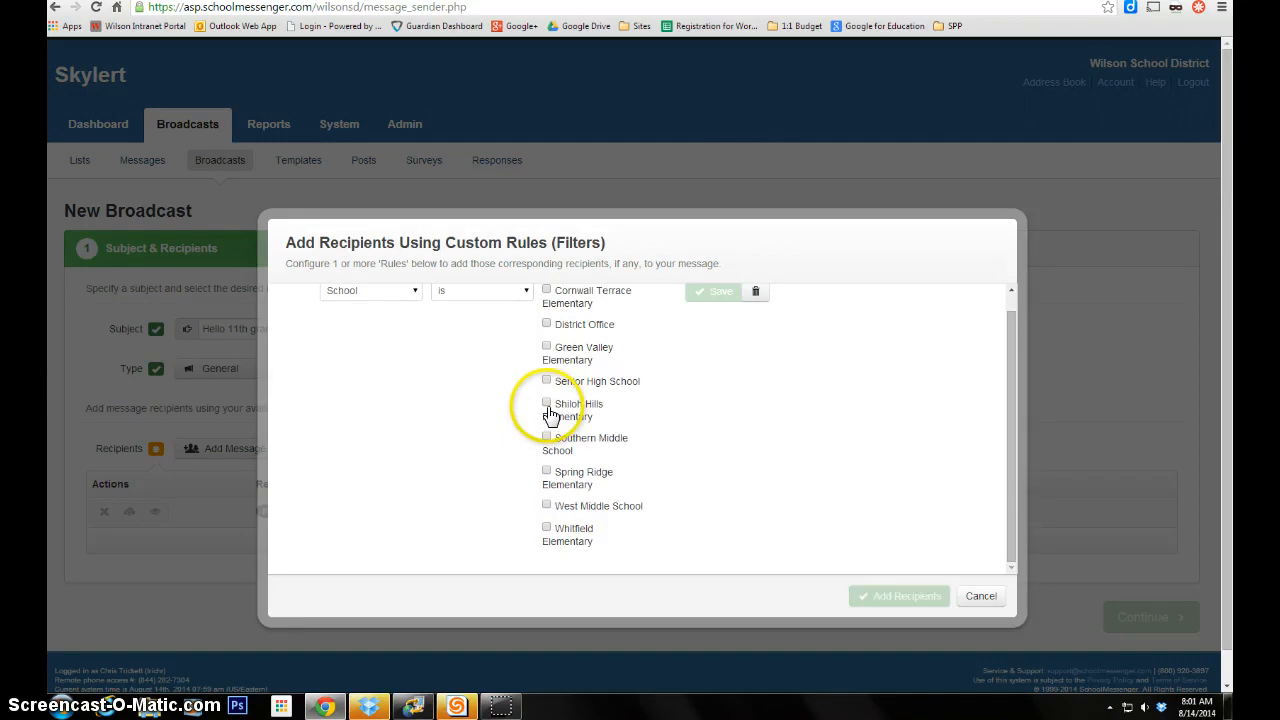
click(546, 381)
click(722, 291)
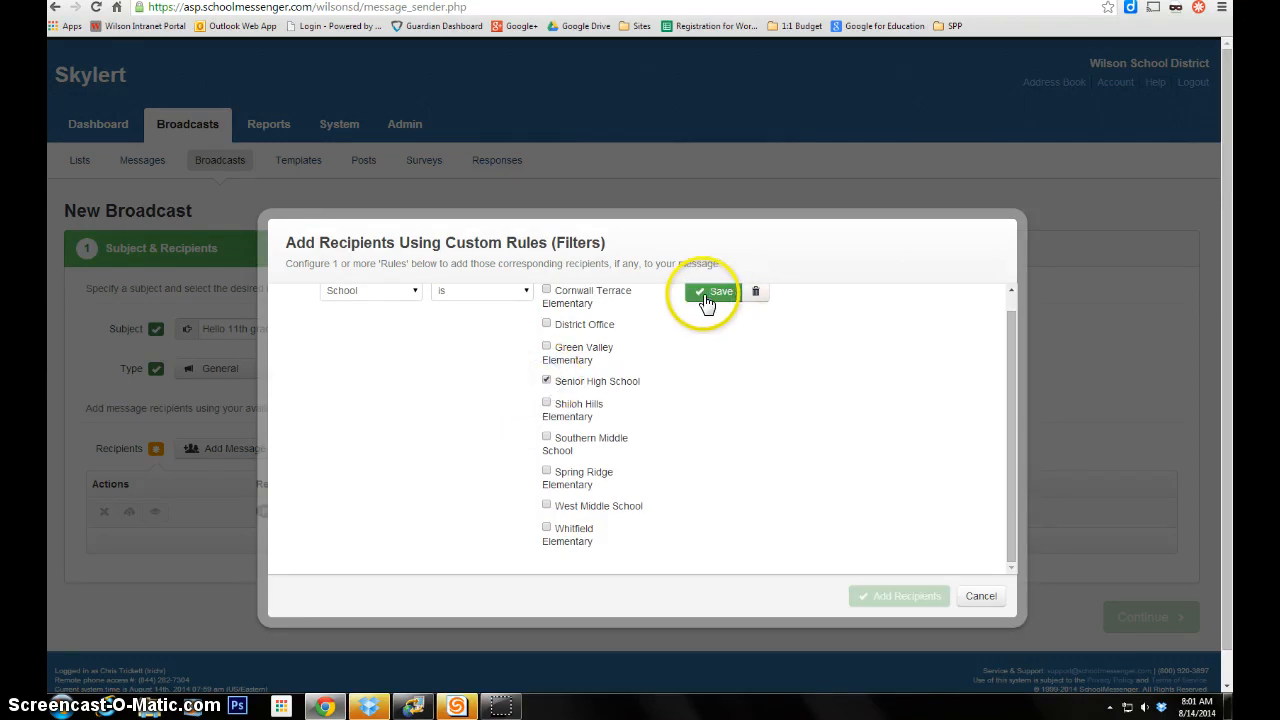
click(589, 314)
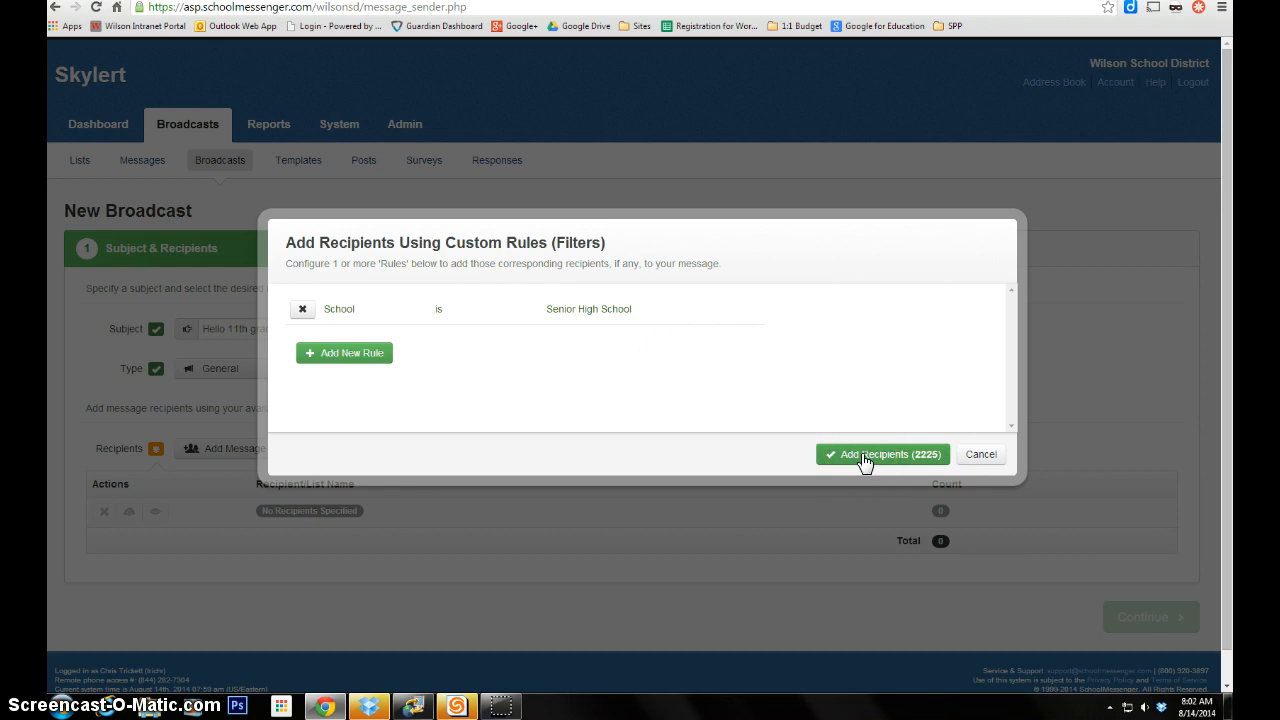
click(364, 355)
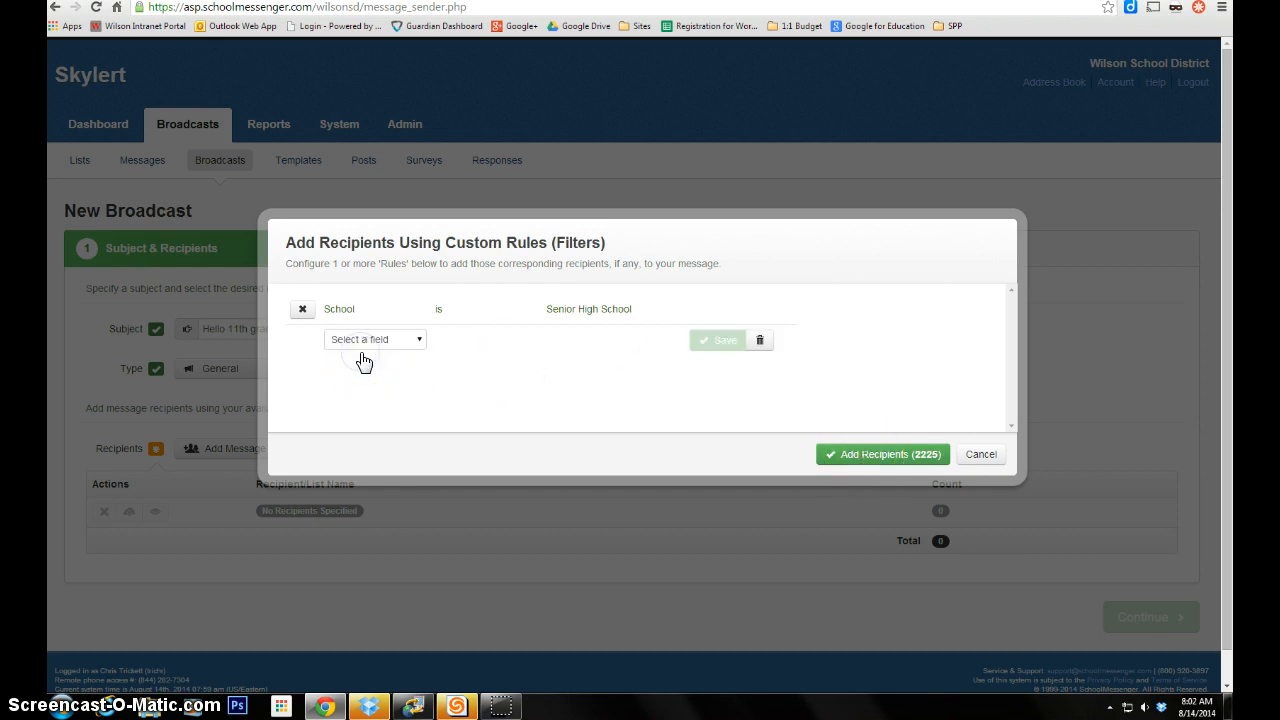
click(391, 338)
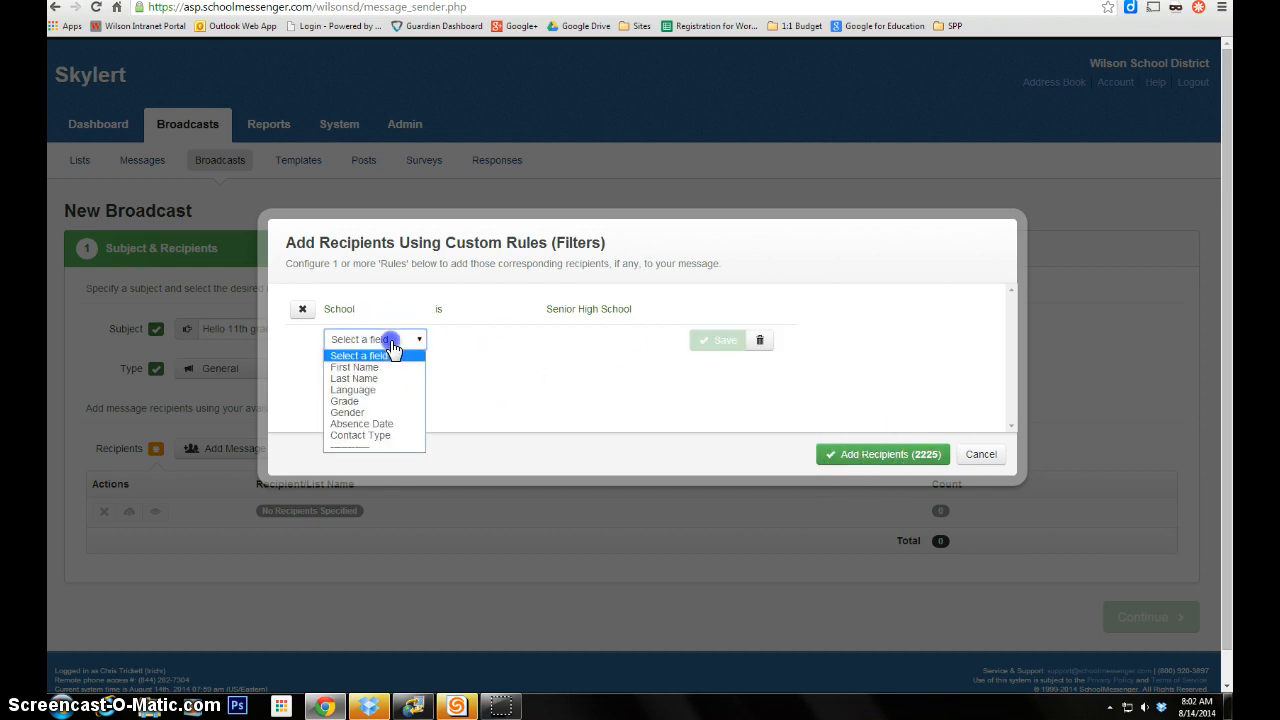
click(378, 436)
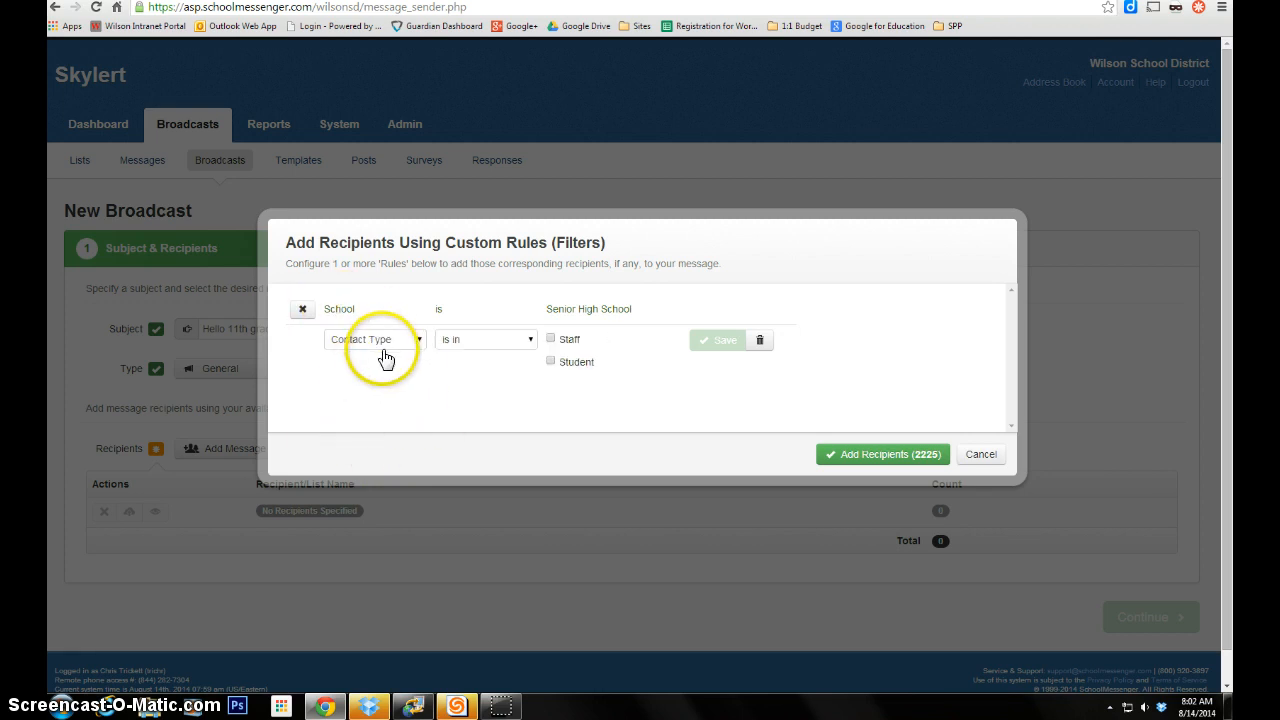
click(550, 340)
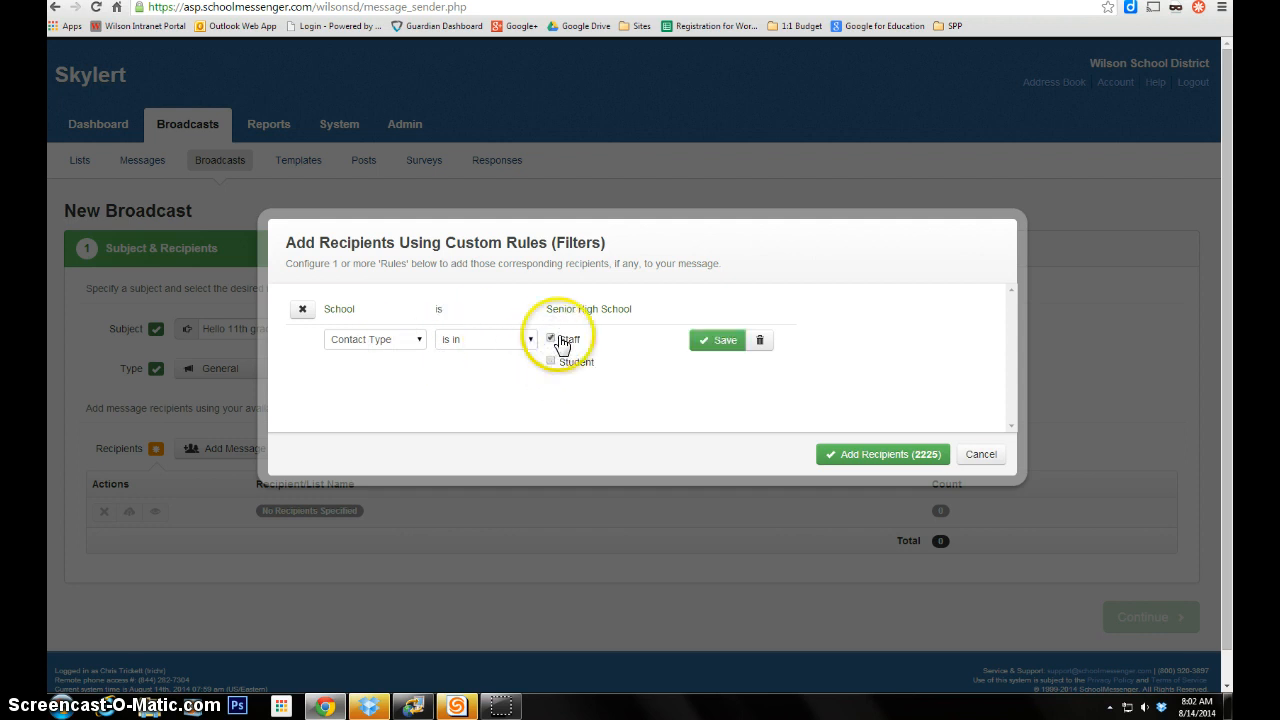
click(706, 340)
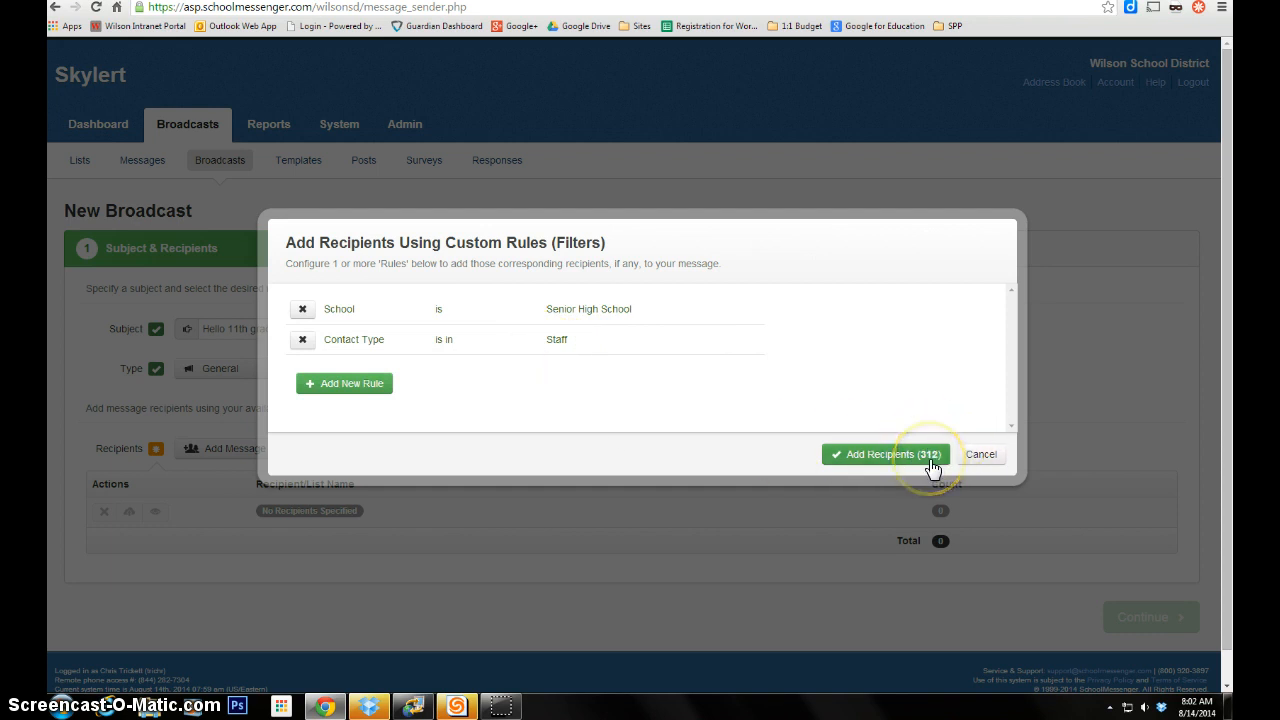
click(304, 341)
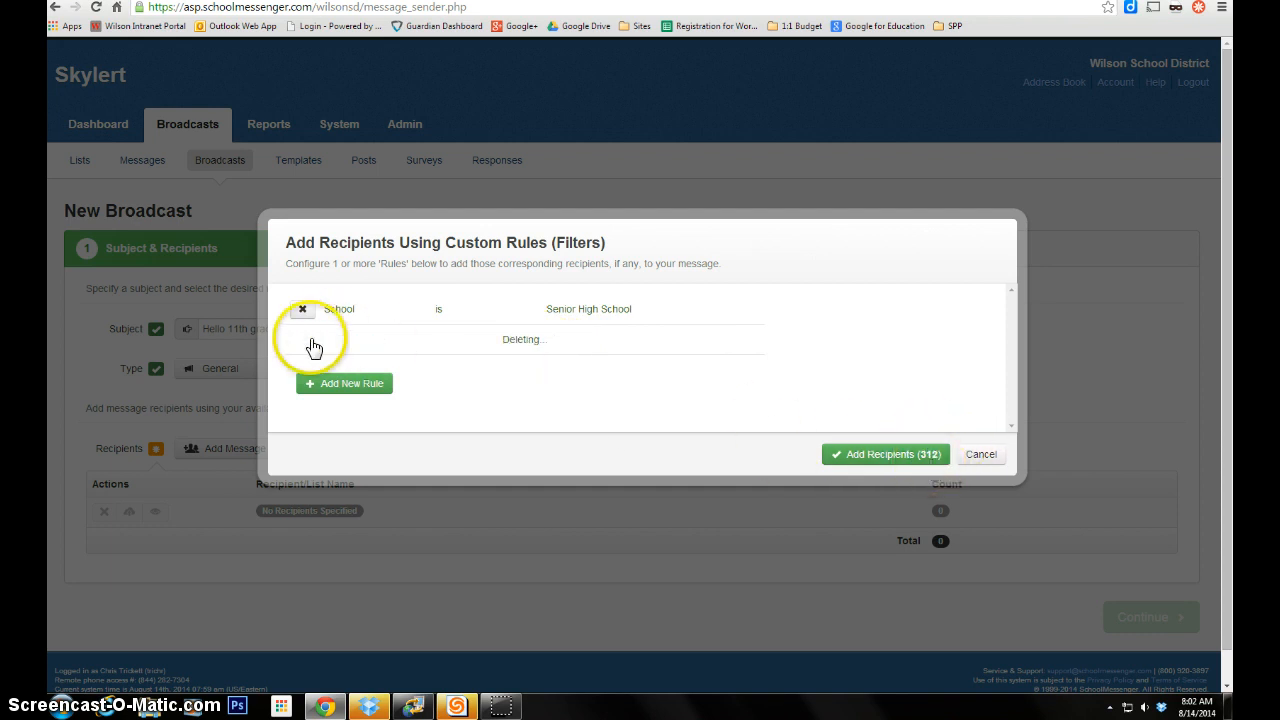
click(318, 352)
click(368, 341)
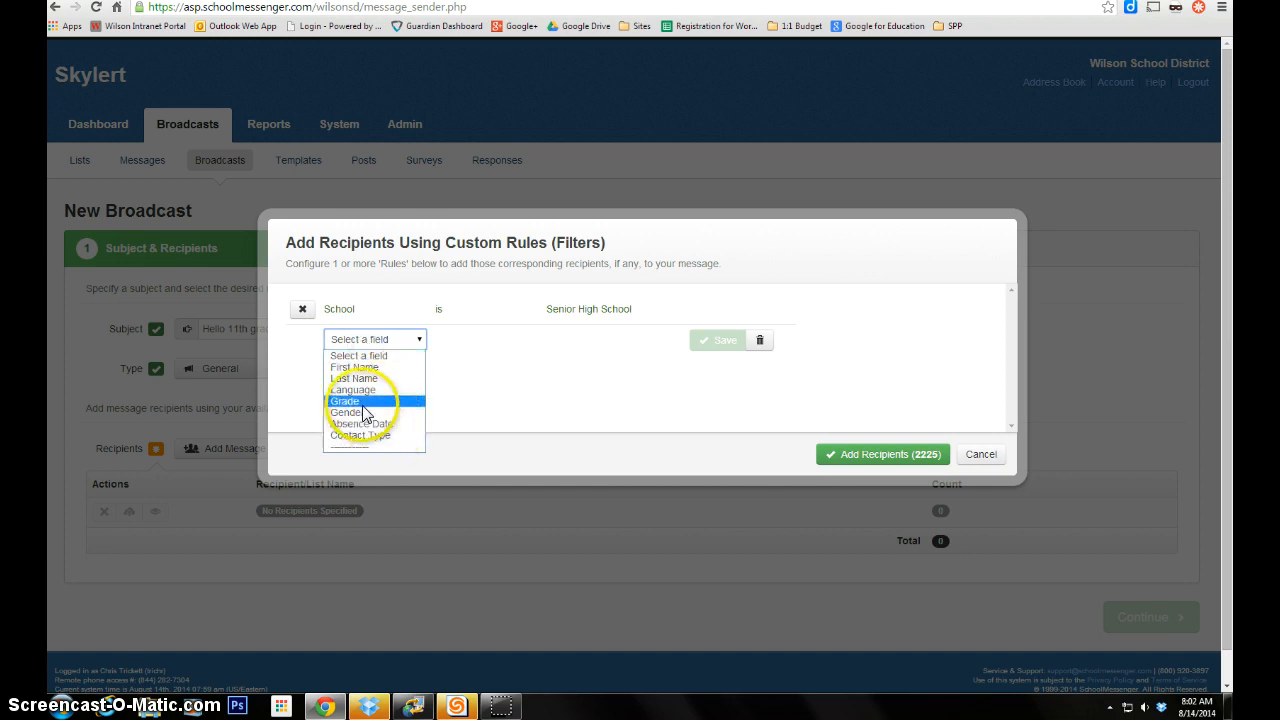
- Add a Grade is 11 rule and add the resulting 454 recipients to the broadcast
click(345, 401)
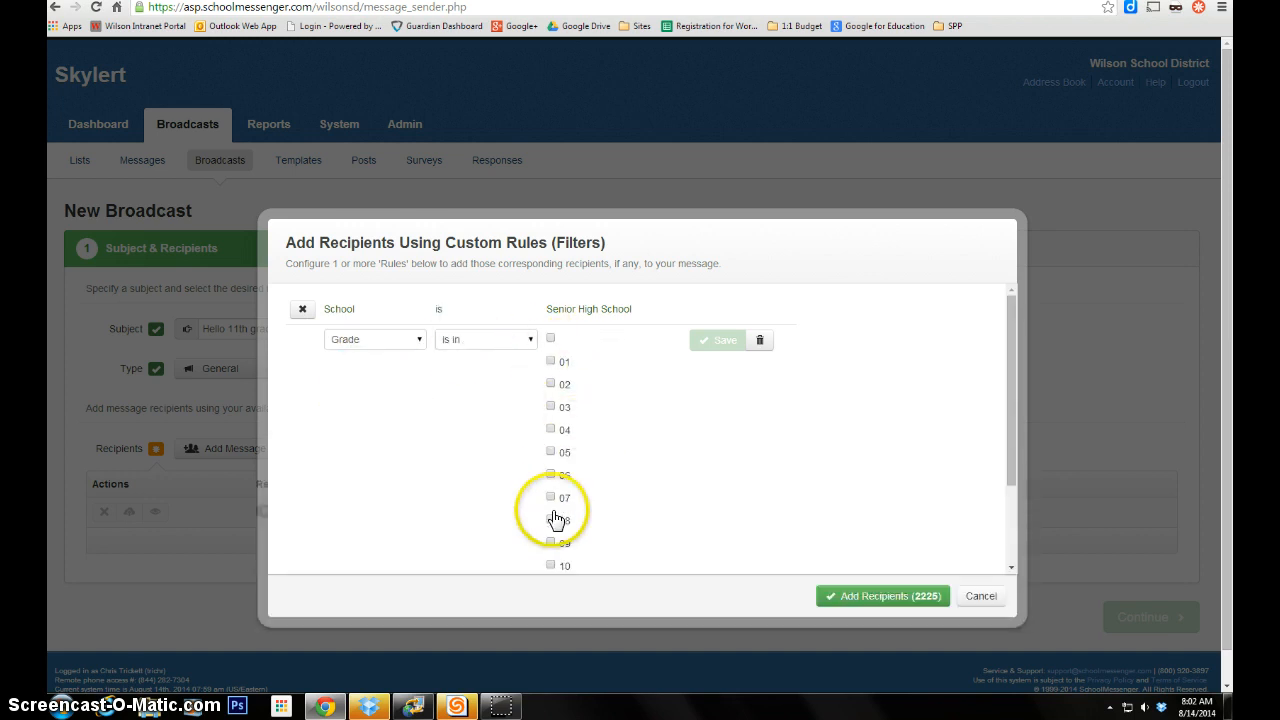
scroll(552, 512, down, 2)
click(551, 472)
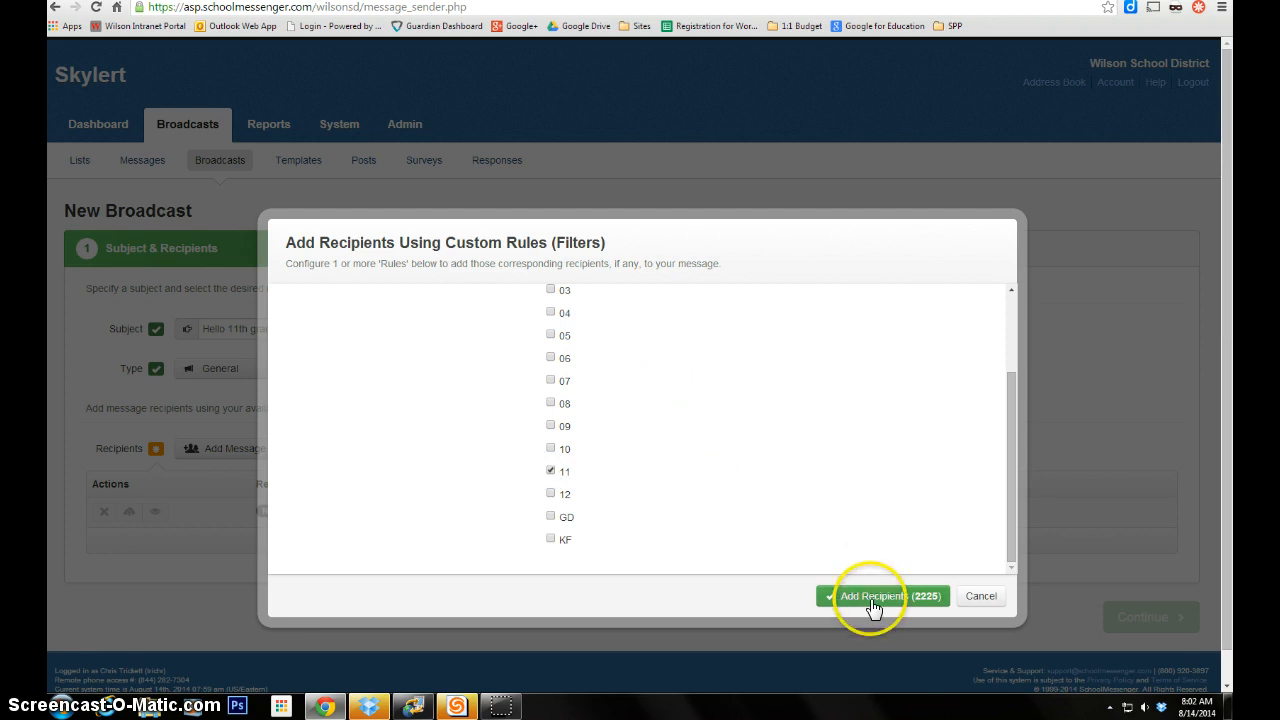
scroll(848, 508, up, 3)
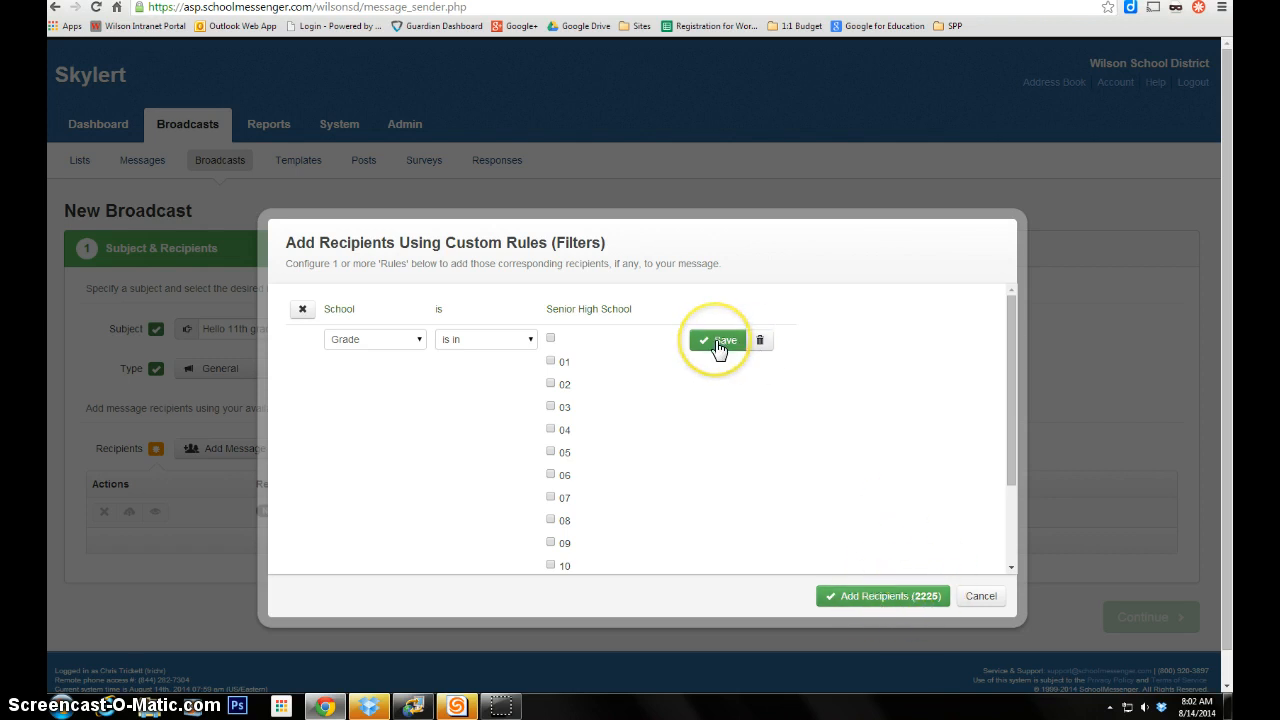
click(718, 342)
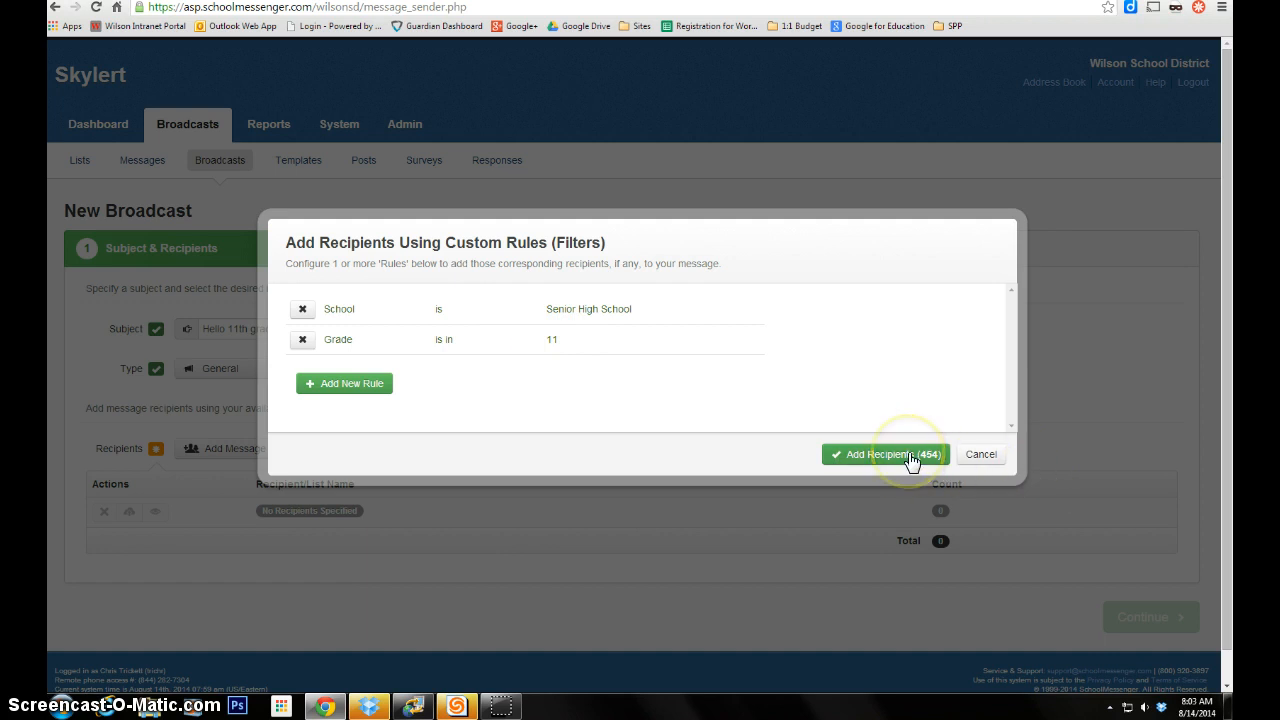
click(910, 457)
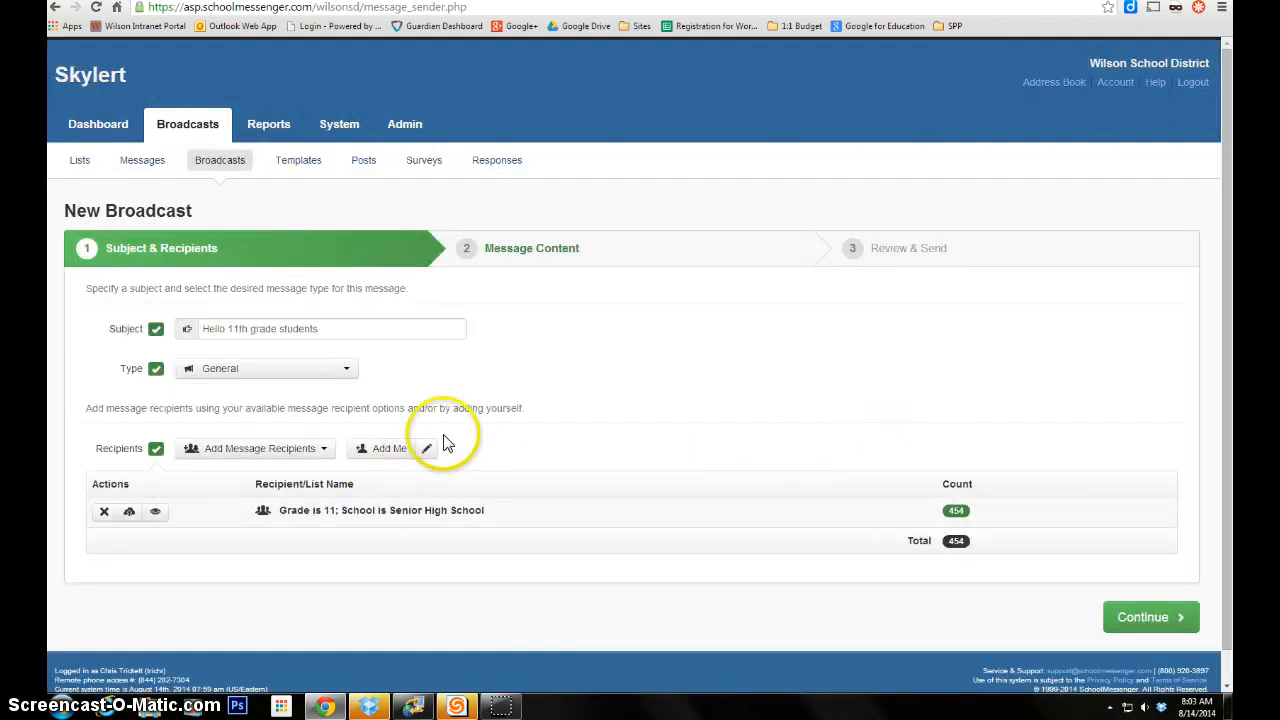
- Enter your phone number in your contact info and add yourself, making 455 recipients
click(426, 455)
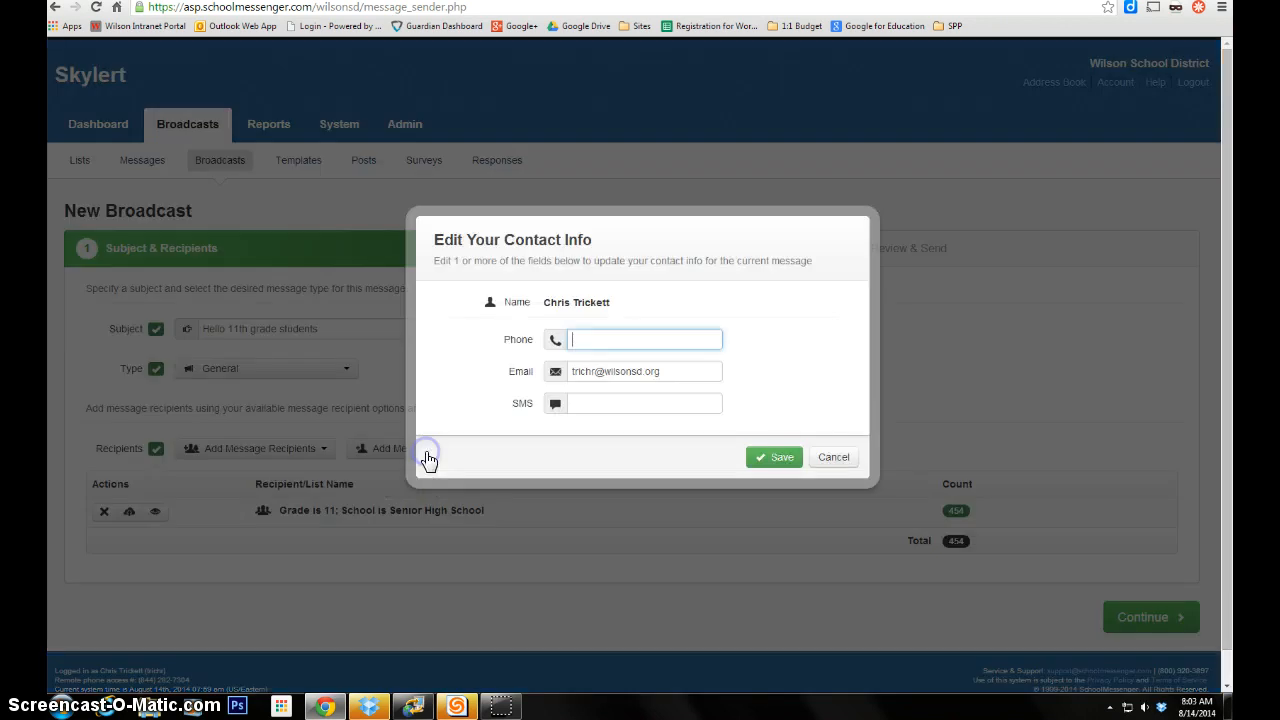
click(619, 338)
click(770, 459)
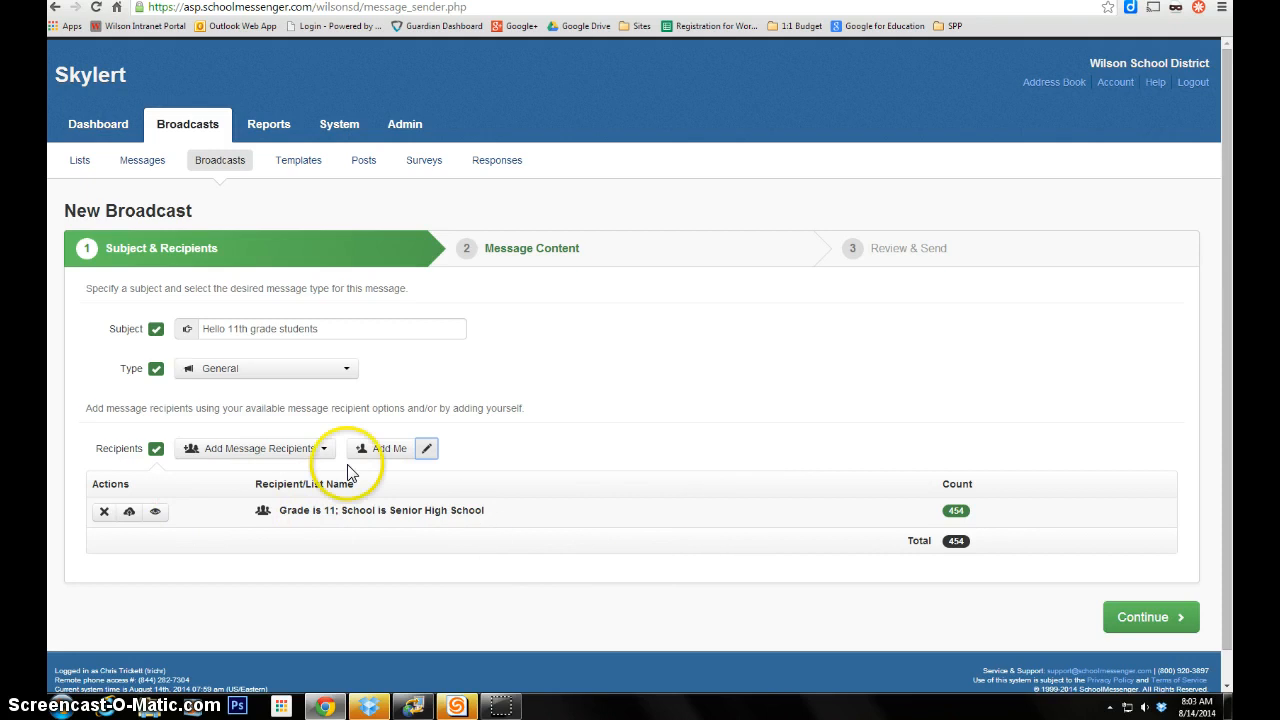
click(387, 448)
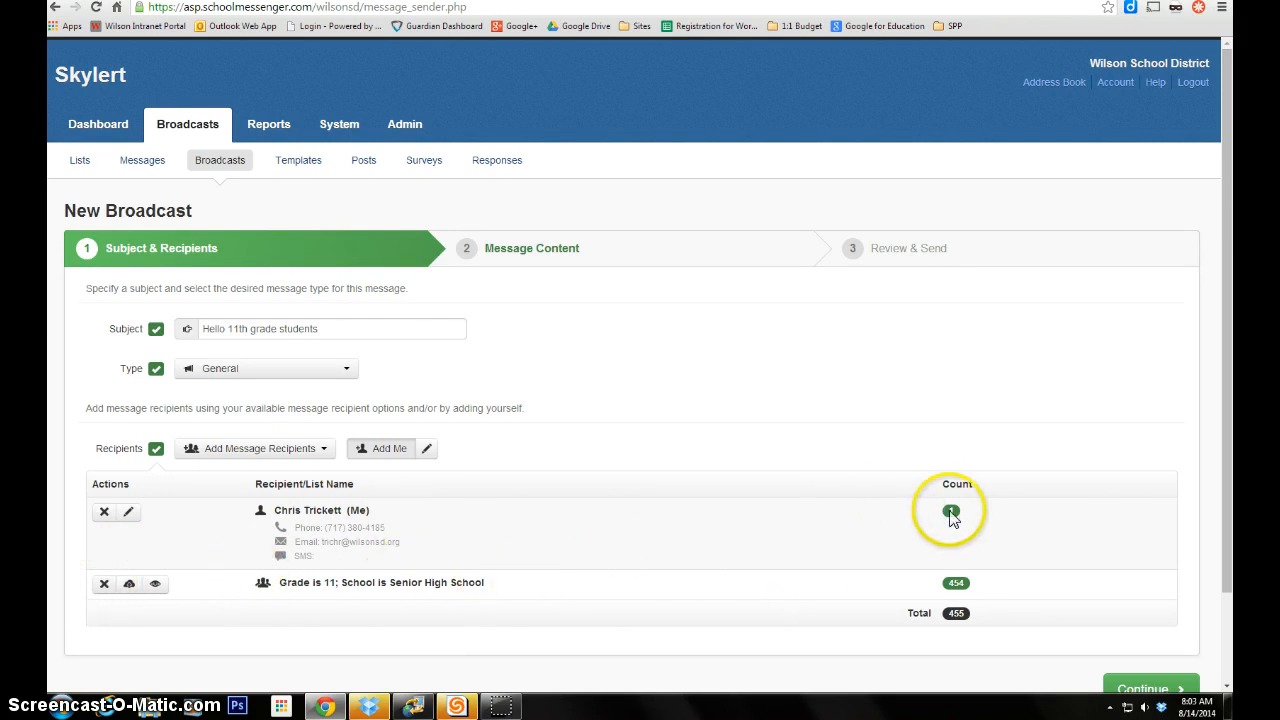
mouse_move(957, 516)
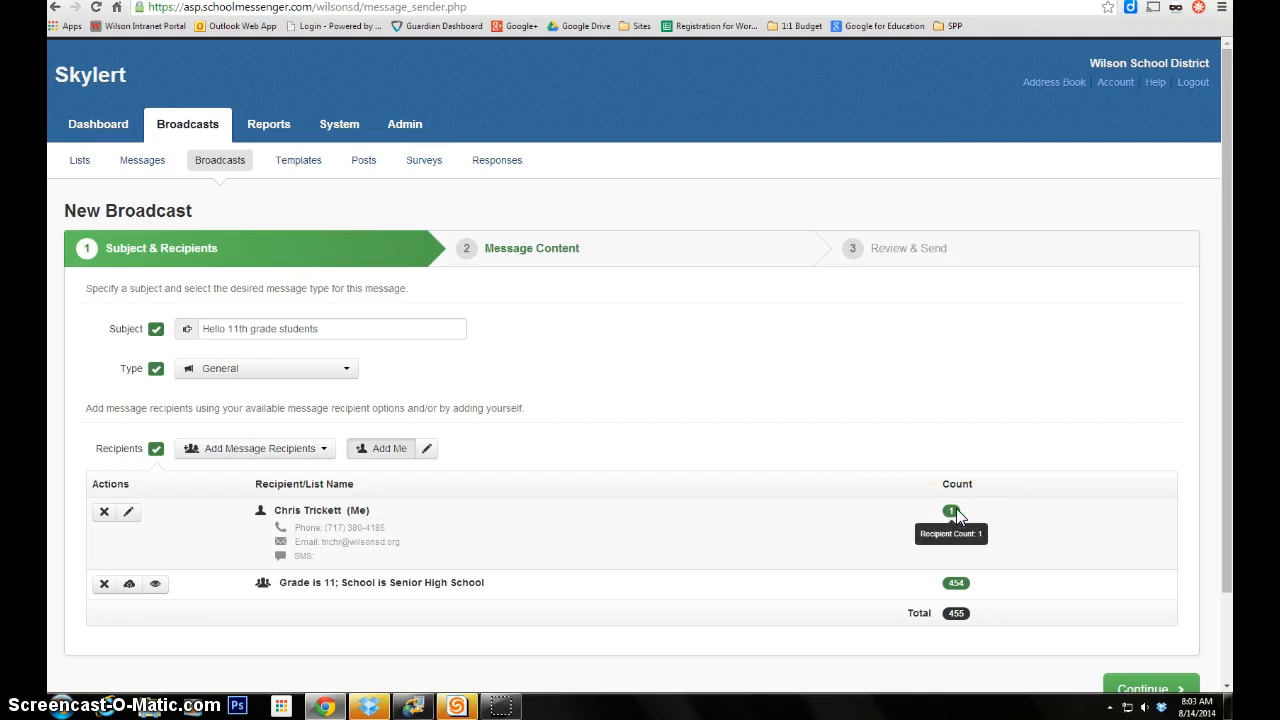
scroll(886, 471, down, 1)
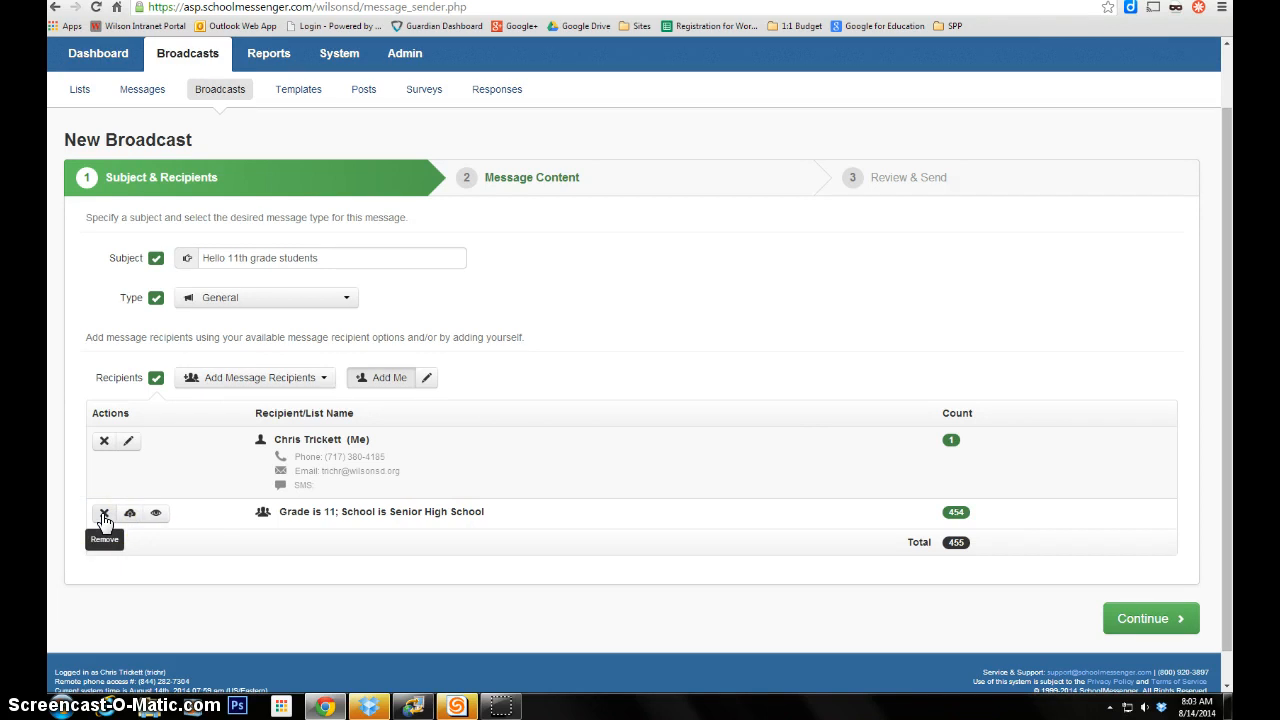
- Remove the Grade 11 recipient group and continue to the Message Content step
click(104, 514)
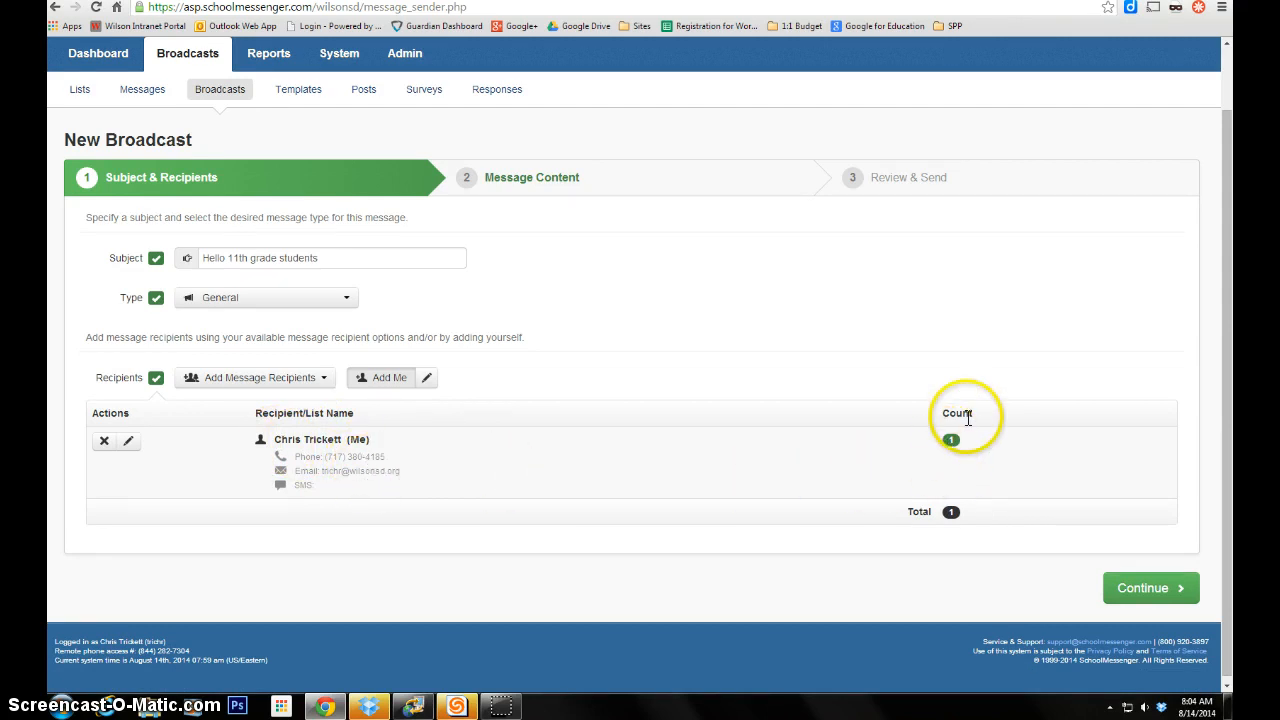
click(1157, 596)
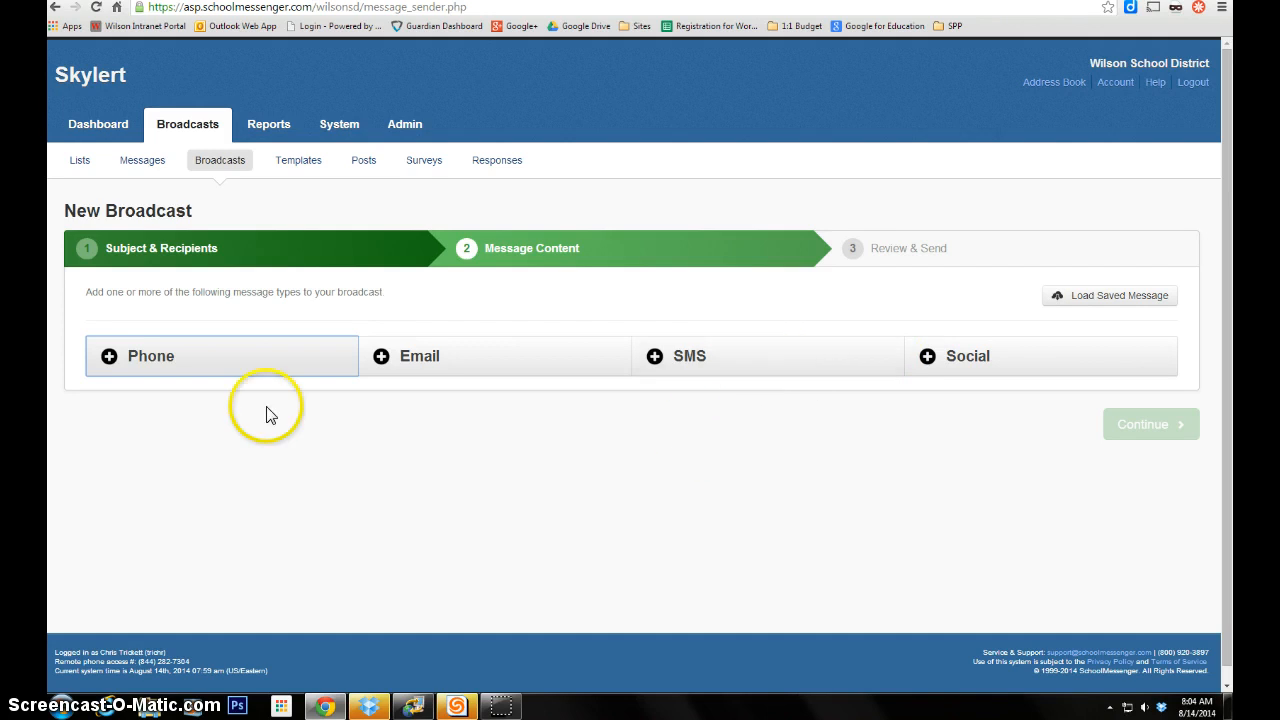
- Add a phone message and call your phone number and extension to record it
click(210, 366)
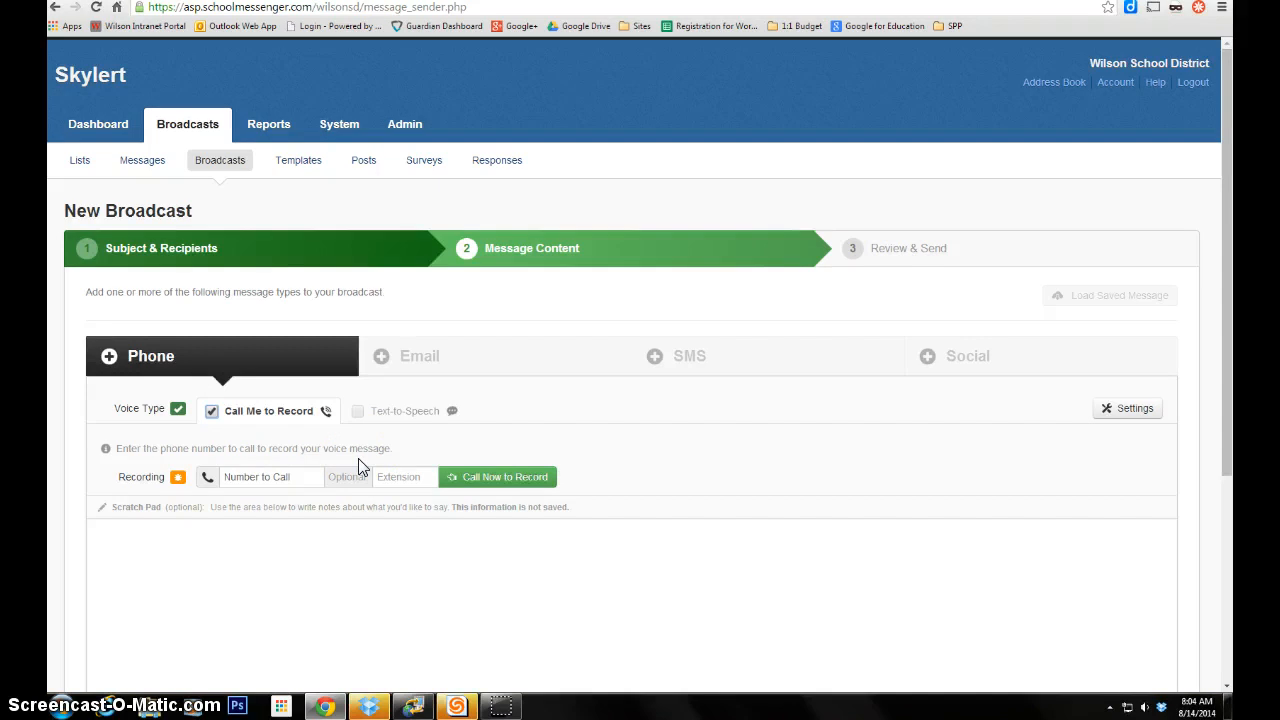
click(290, 476)
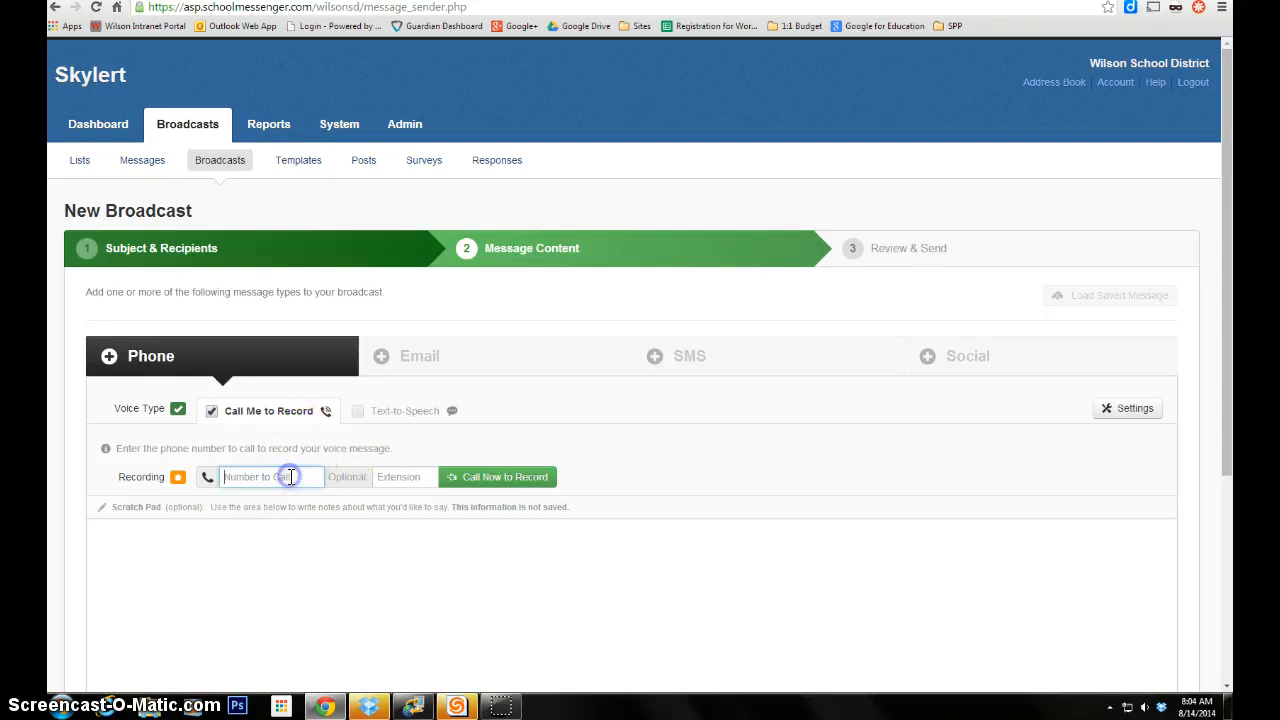
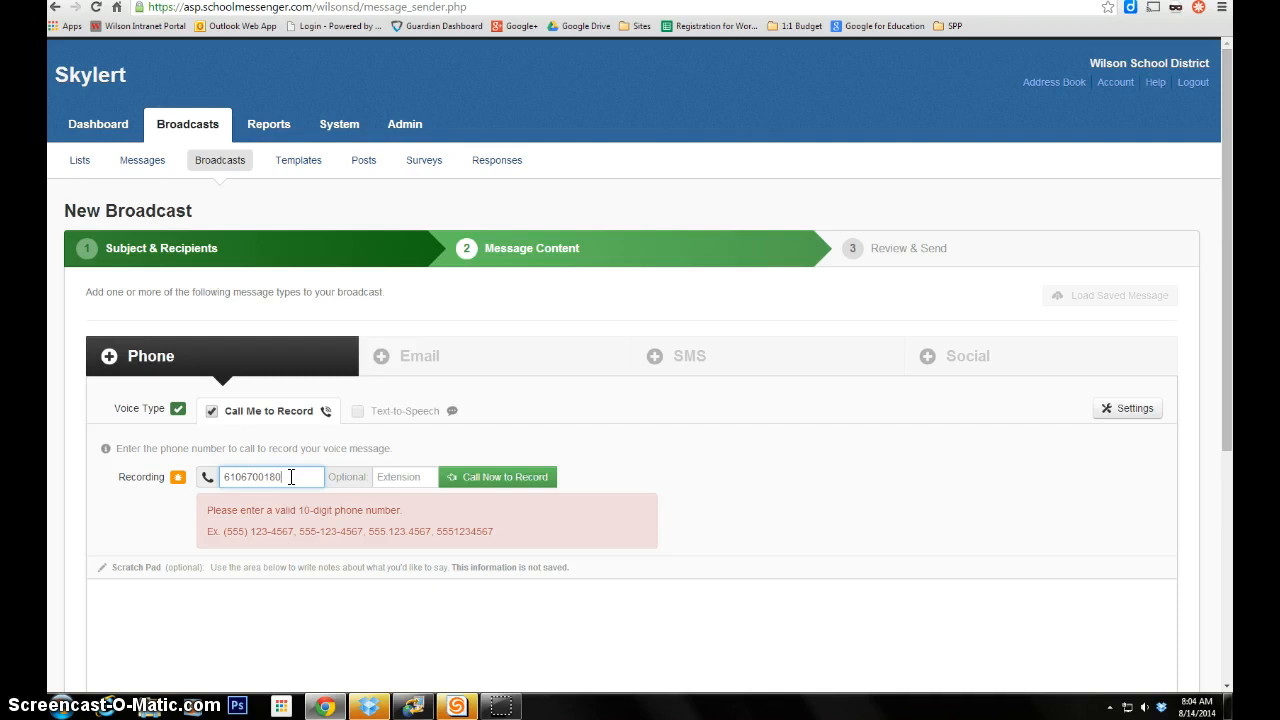
click(414, 476)
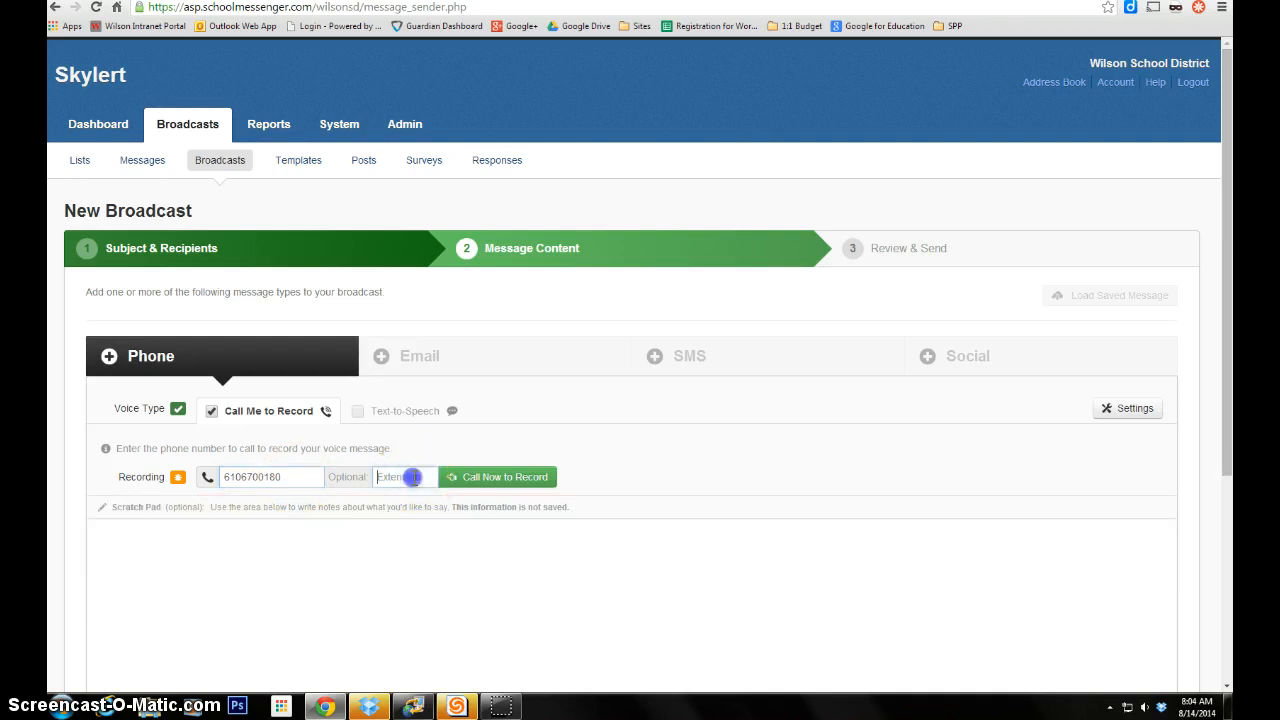
text(111)
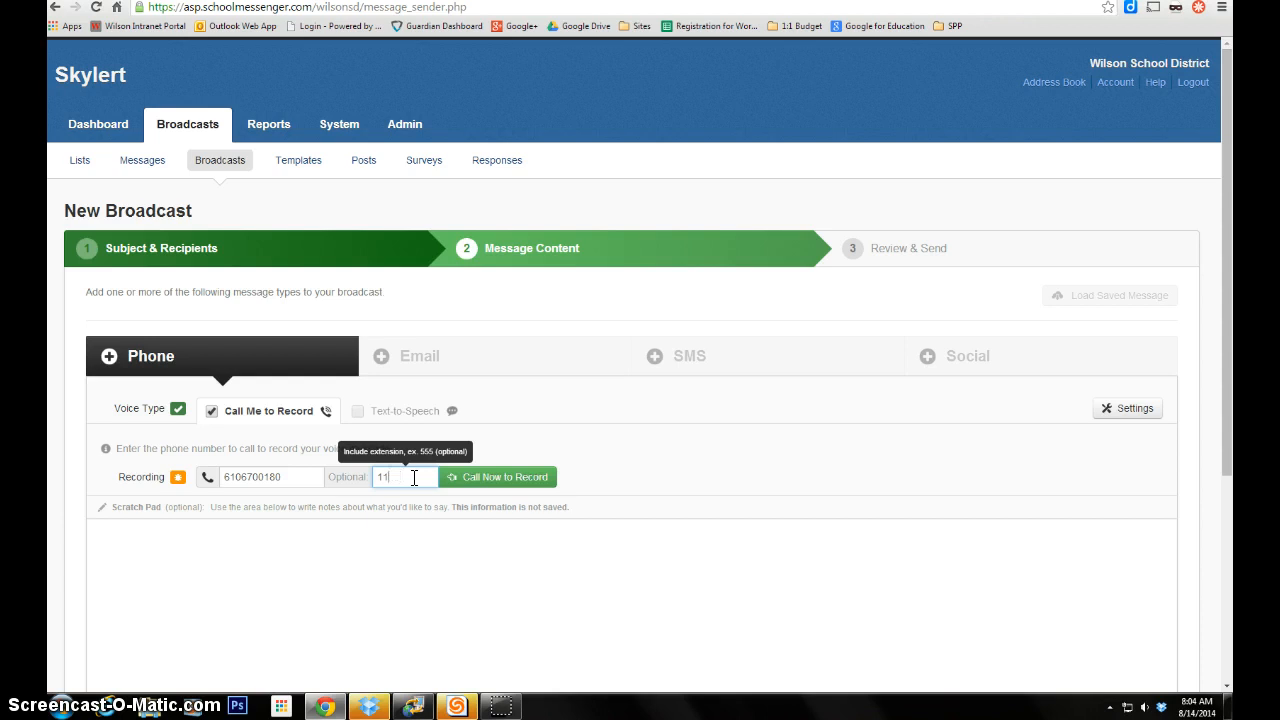
click(357, 591)
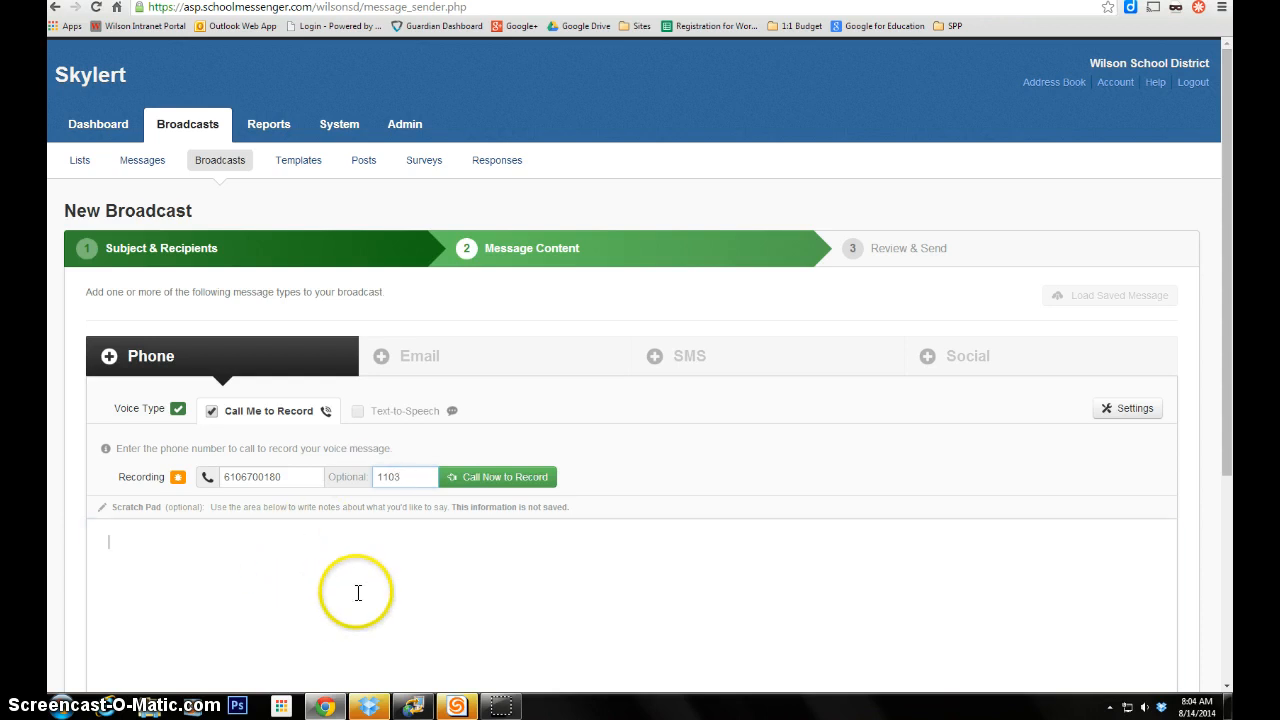
click(505, 478)
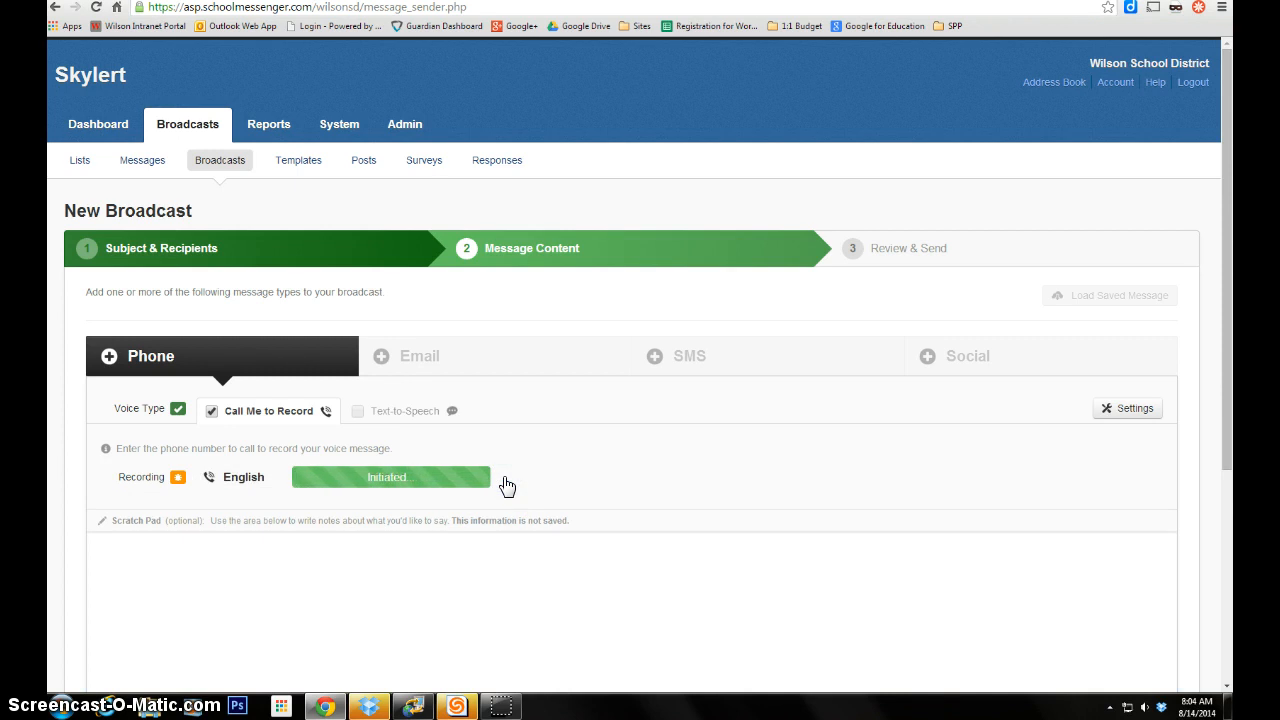
- Complete the English recording call, add notes, and save the phone message
click(498, 567)
scroll(492, 568, down, 1)
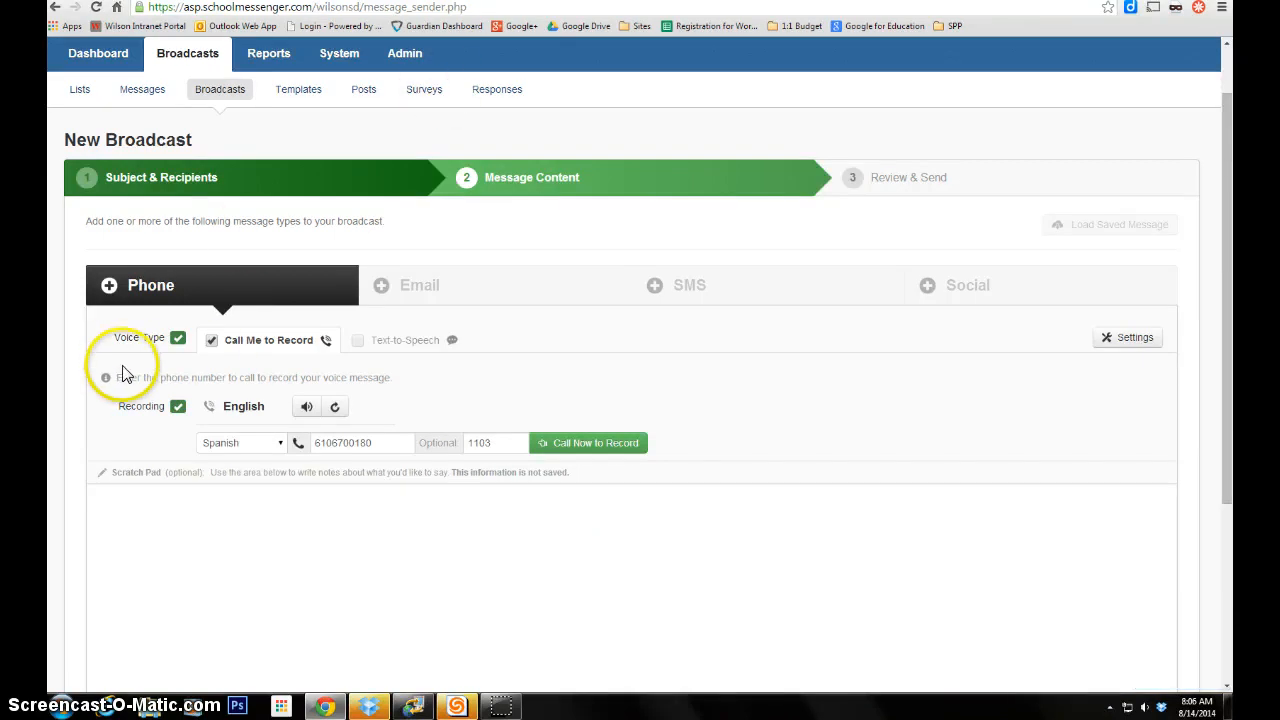
click(216, 543)
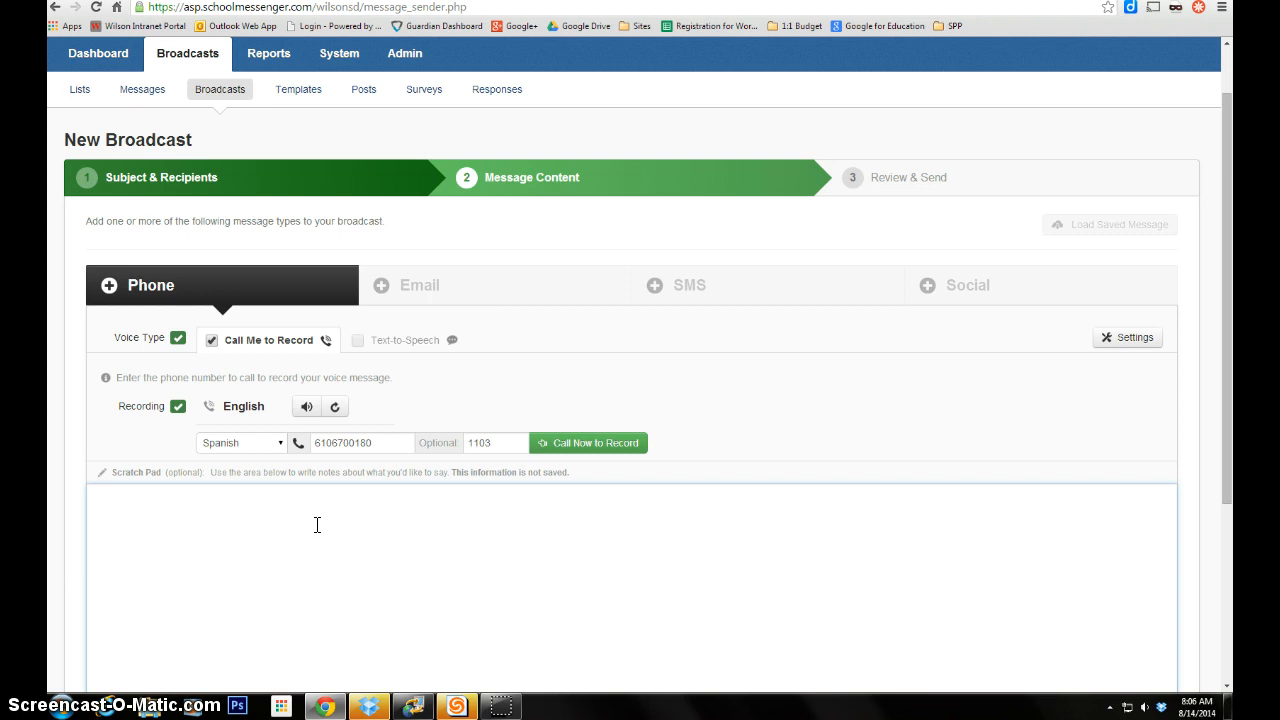
scroll(317, 525, down, 3)
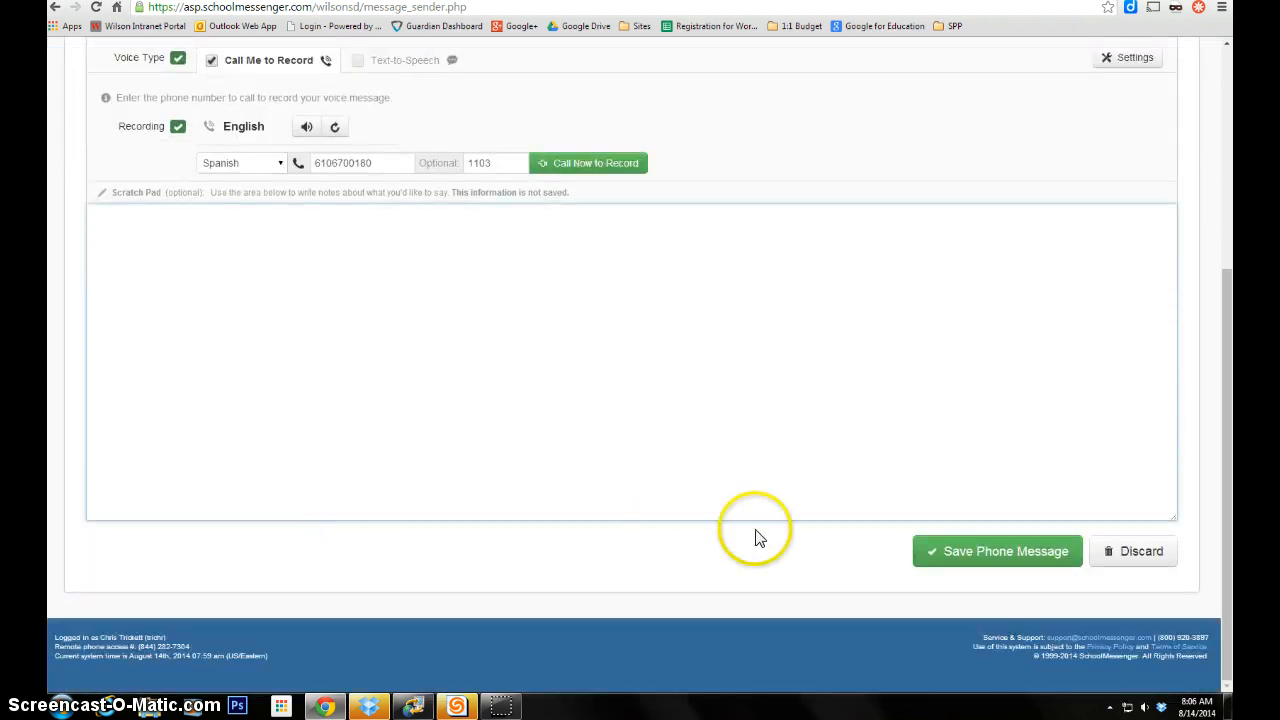
click(979, 562)
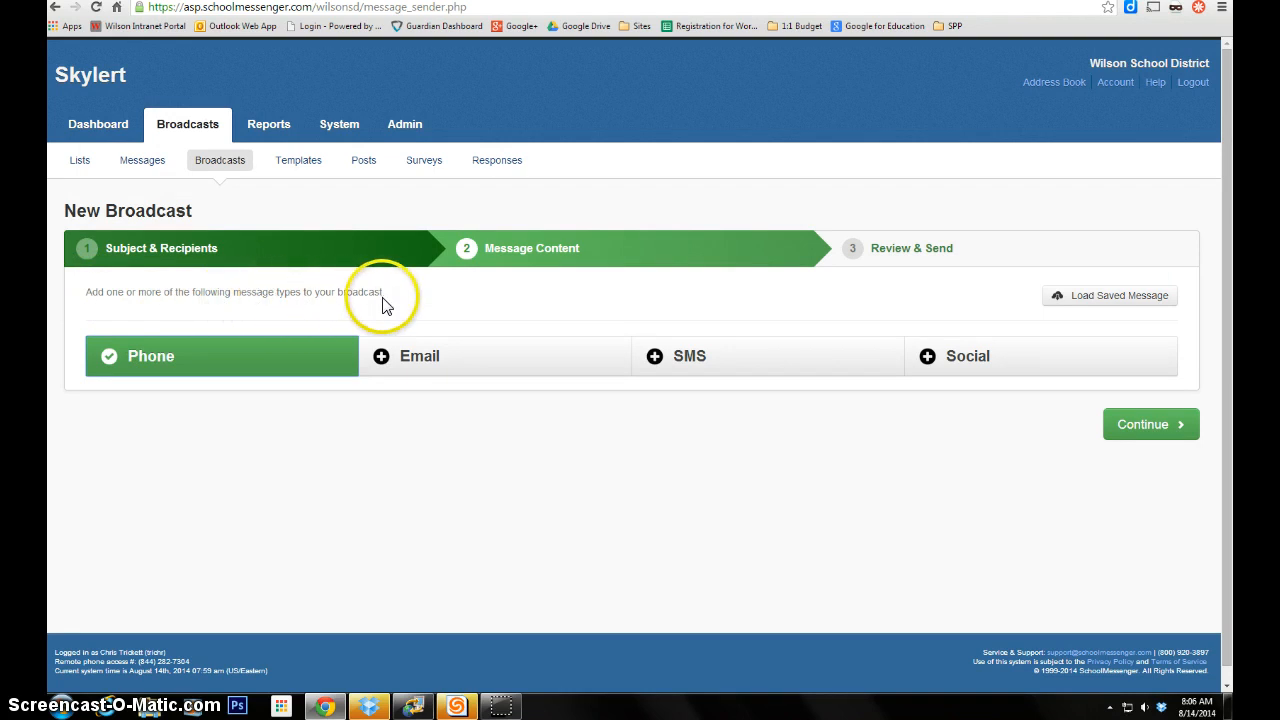
- Add an email message with subject 'Hello 11th grade students' and body 'Test', and save it
click(445, 366)
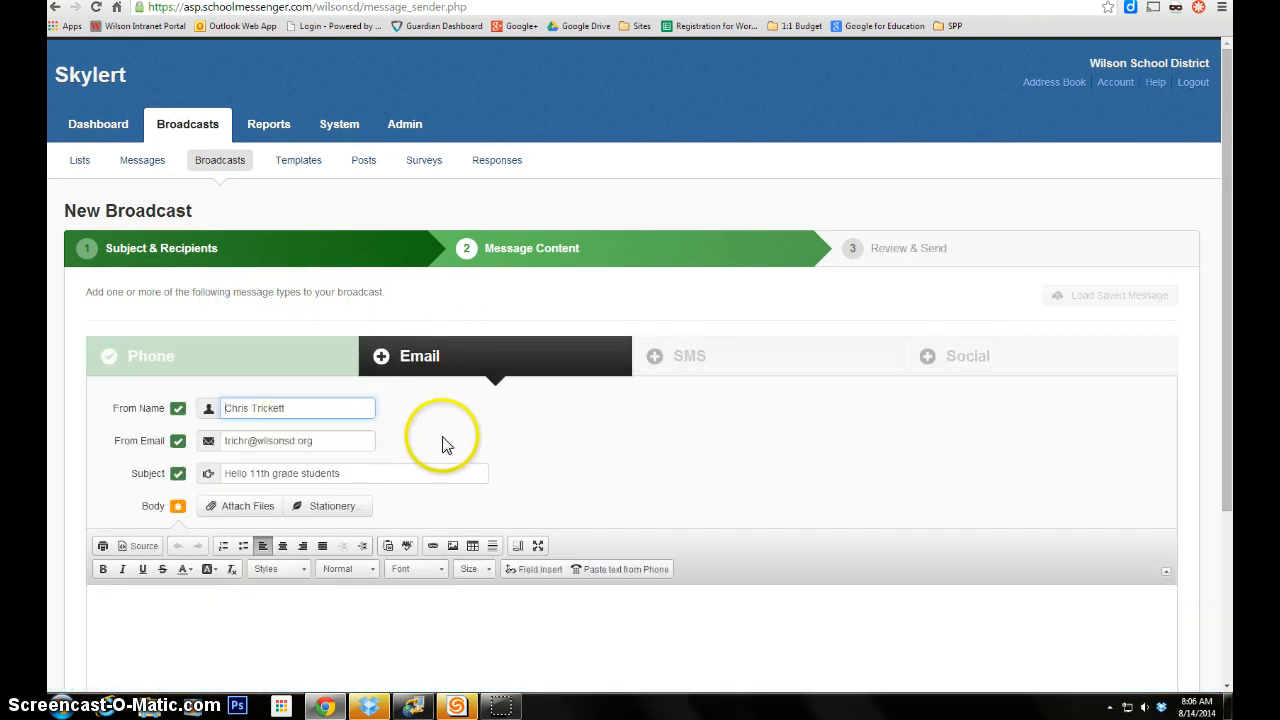
click(266, 645)
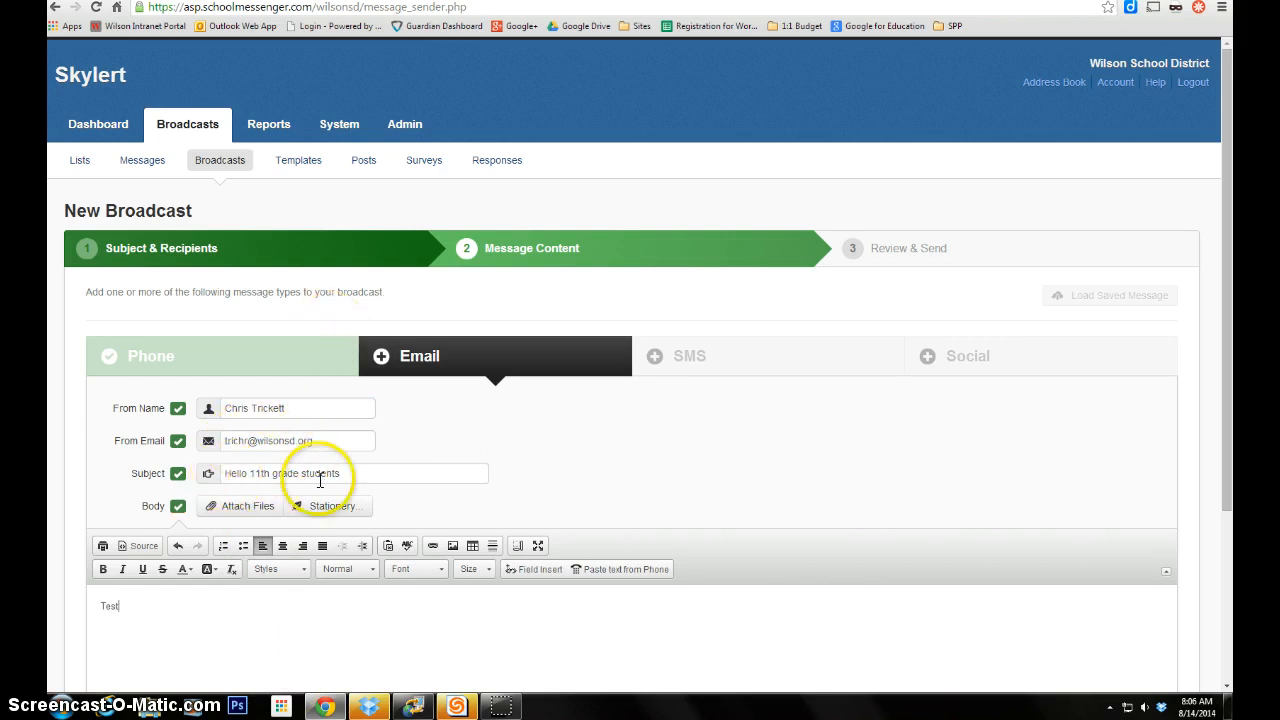
drag(349, 471, 185, 477)
click(340, 638)
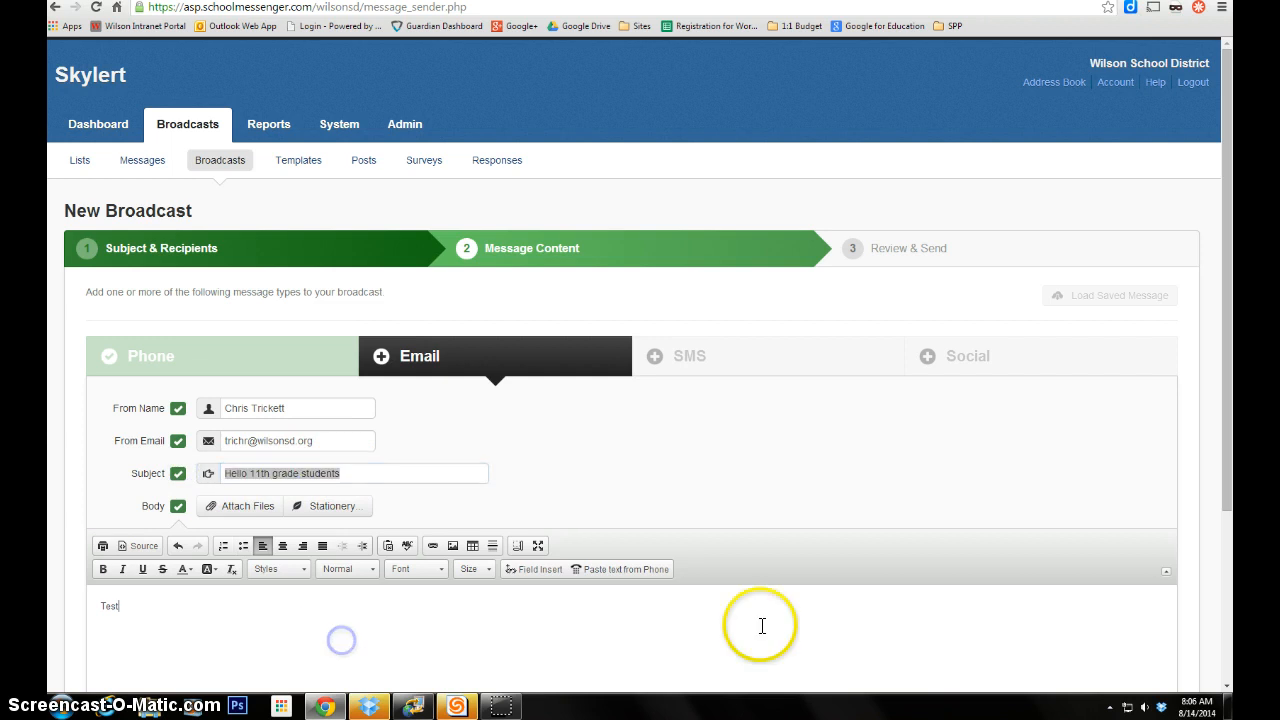
scroll(432, 556, down, 1)
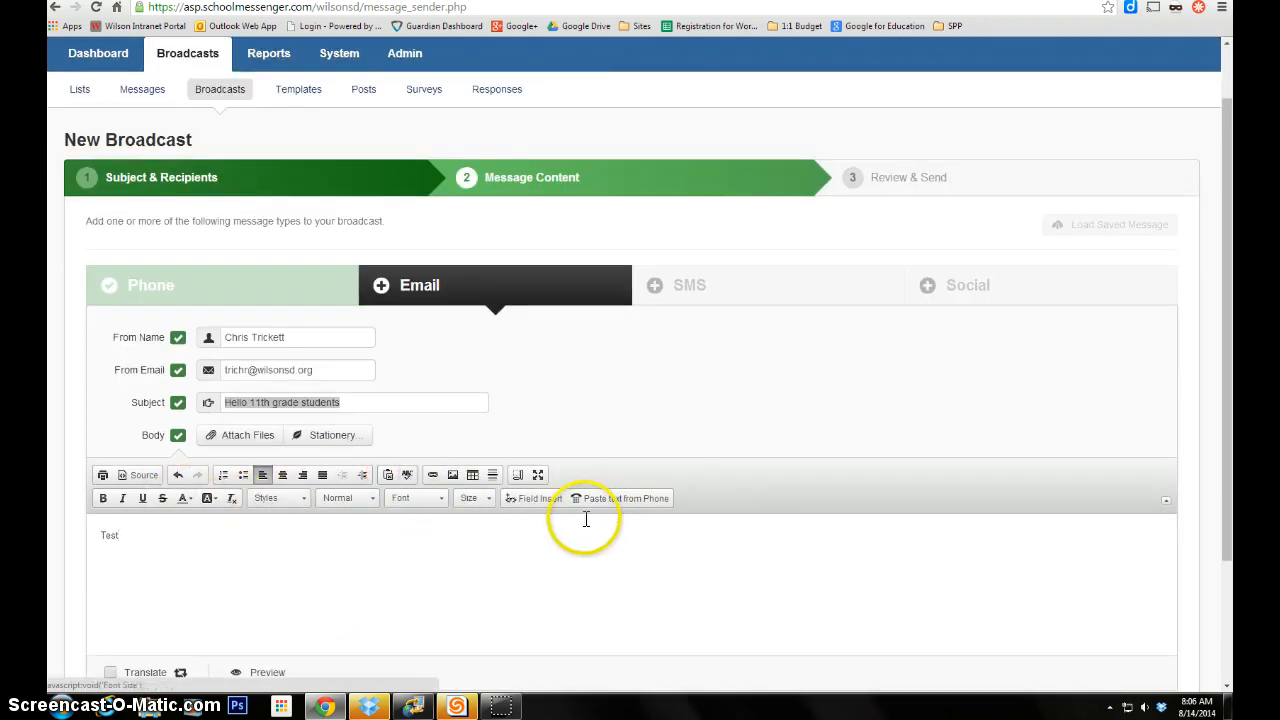
scroll(306, 545, down, 2)
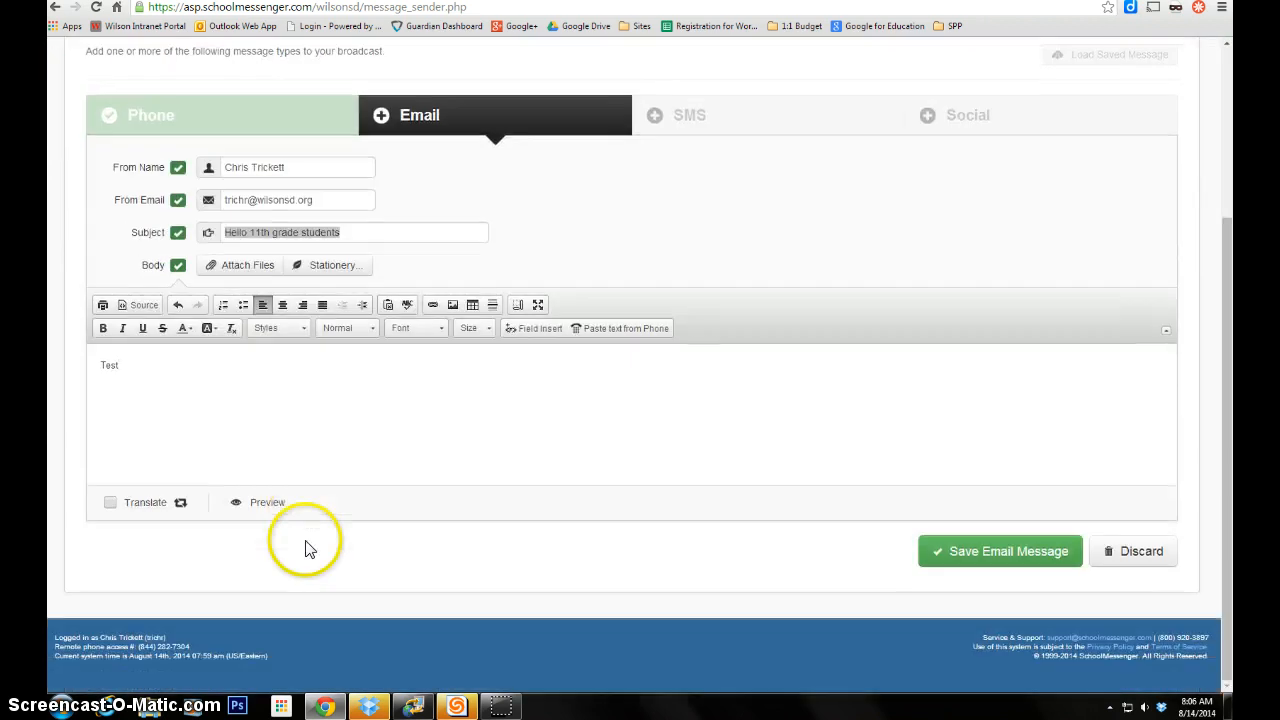
click(393, 446)
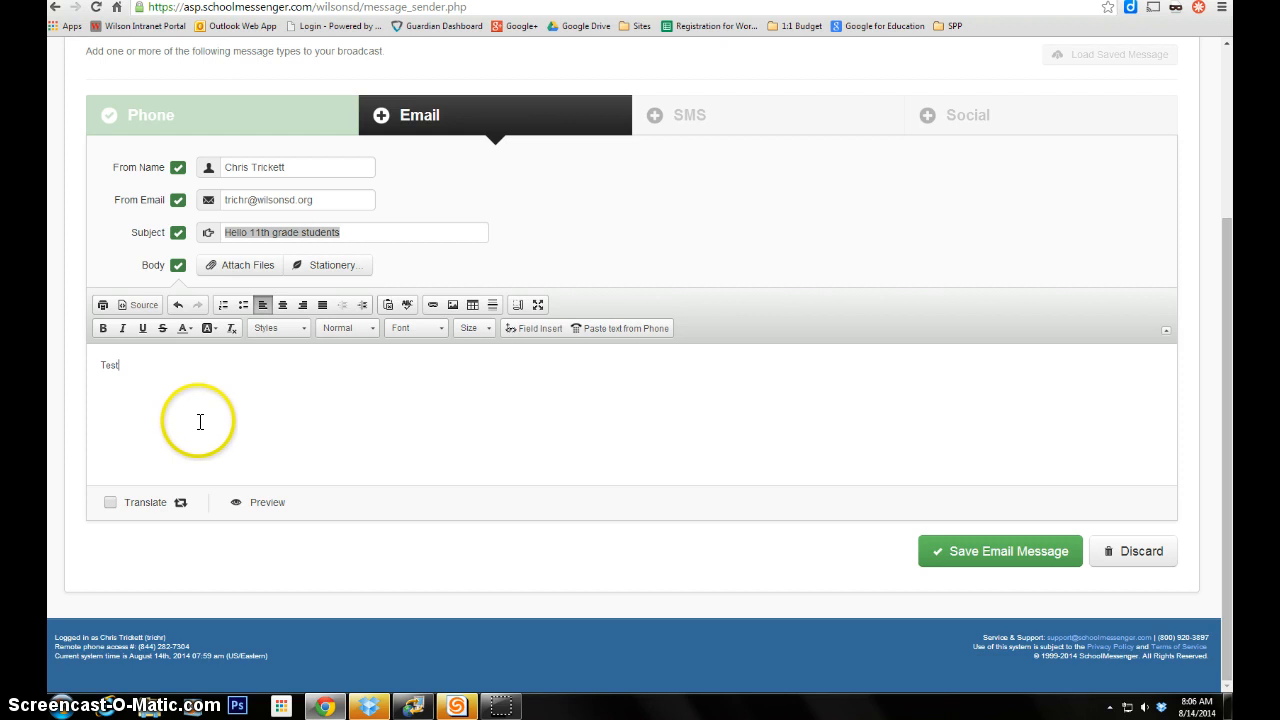
scroll(281, 405, up, 1)
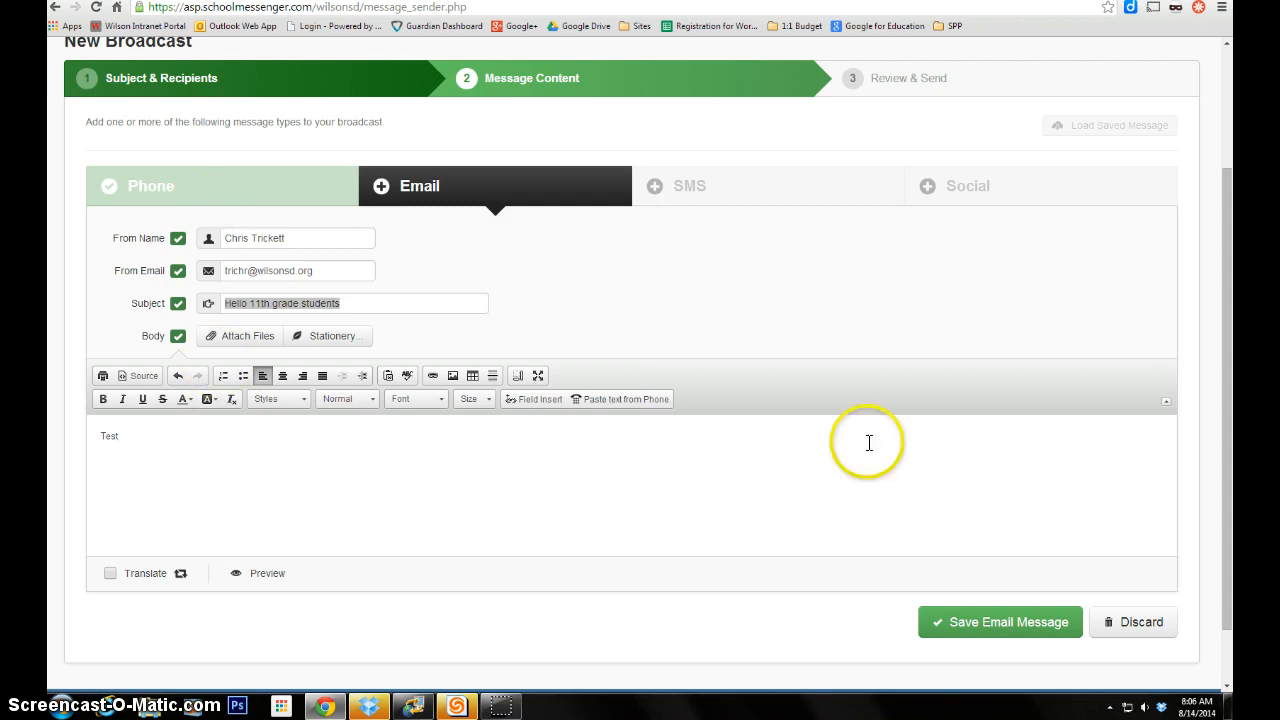
click(1005, 630)
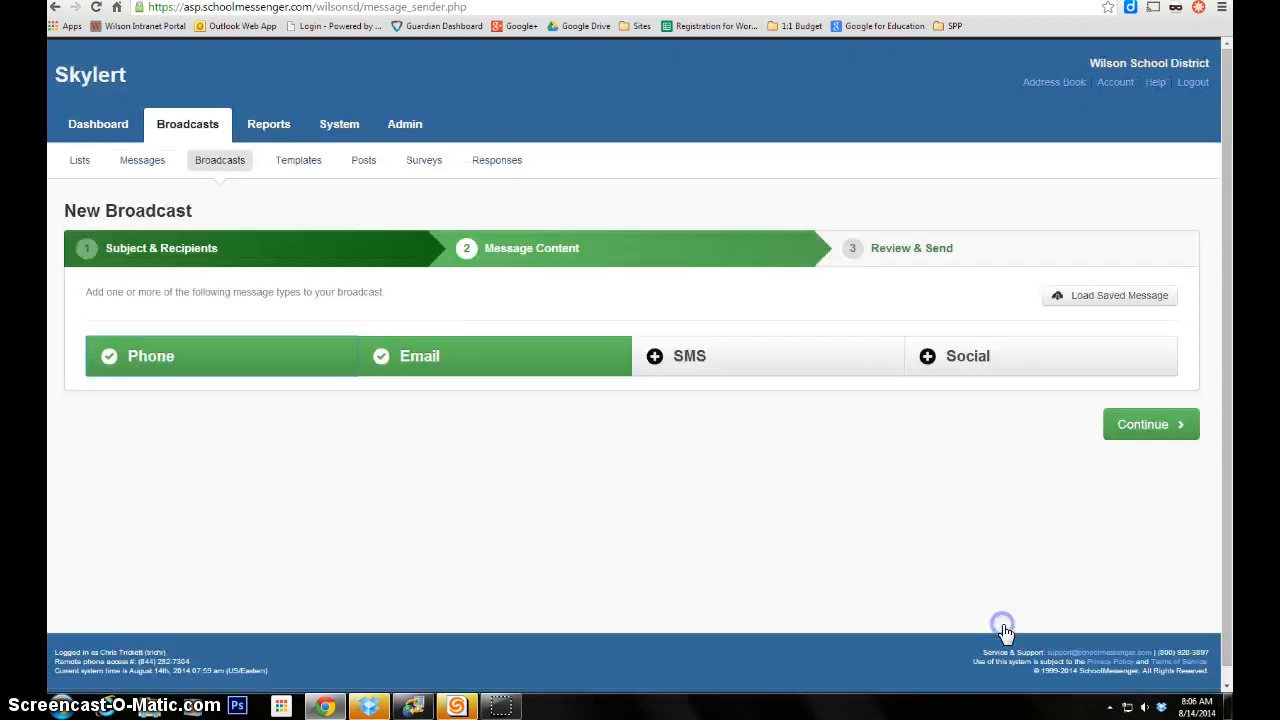
- On Review & Send, tick Save Message Content, keeping the name 'Hello 11th grade students'
click(1145, 425)
scroll(760, 477, down, 2)
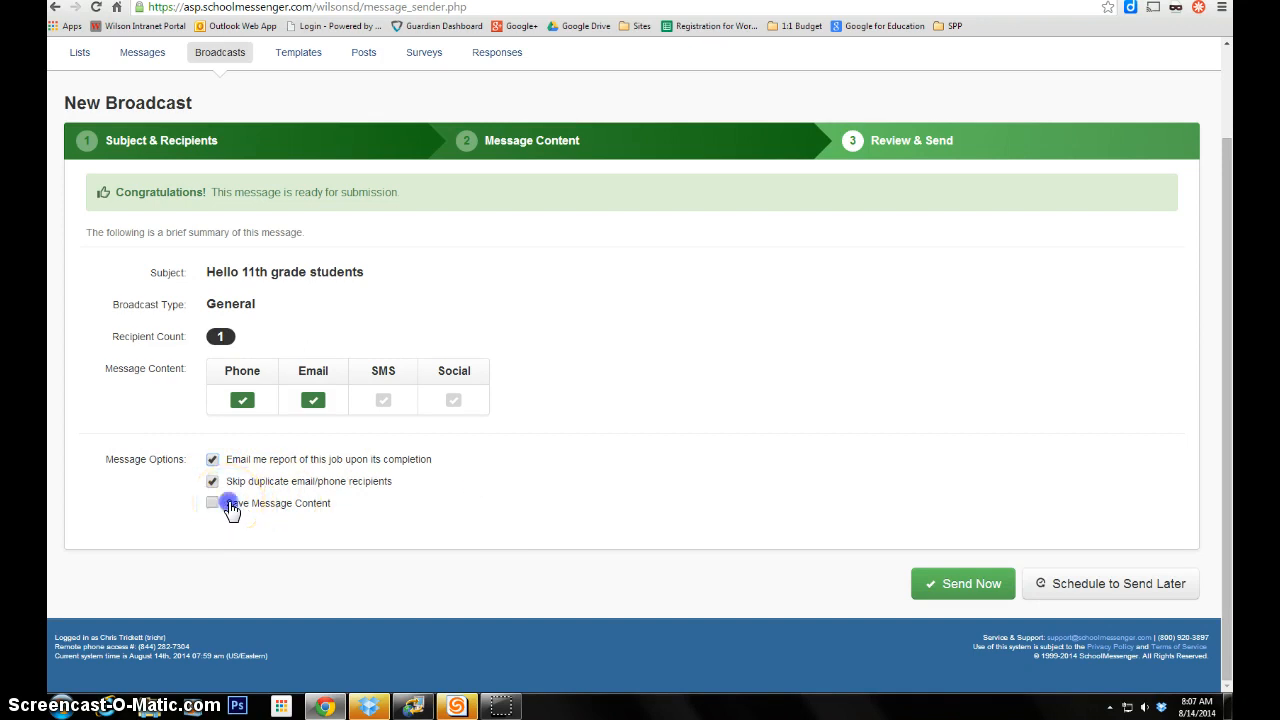
click(231, 507)
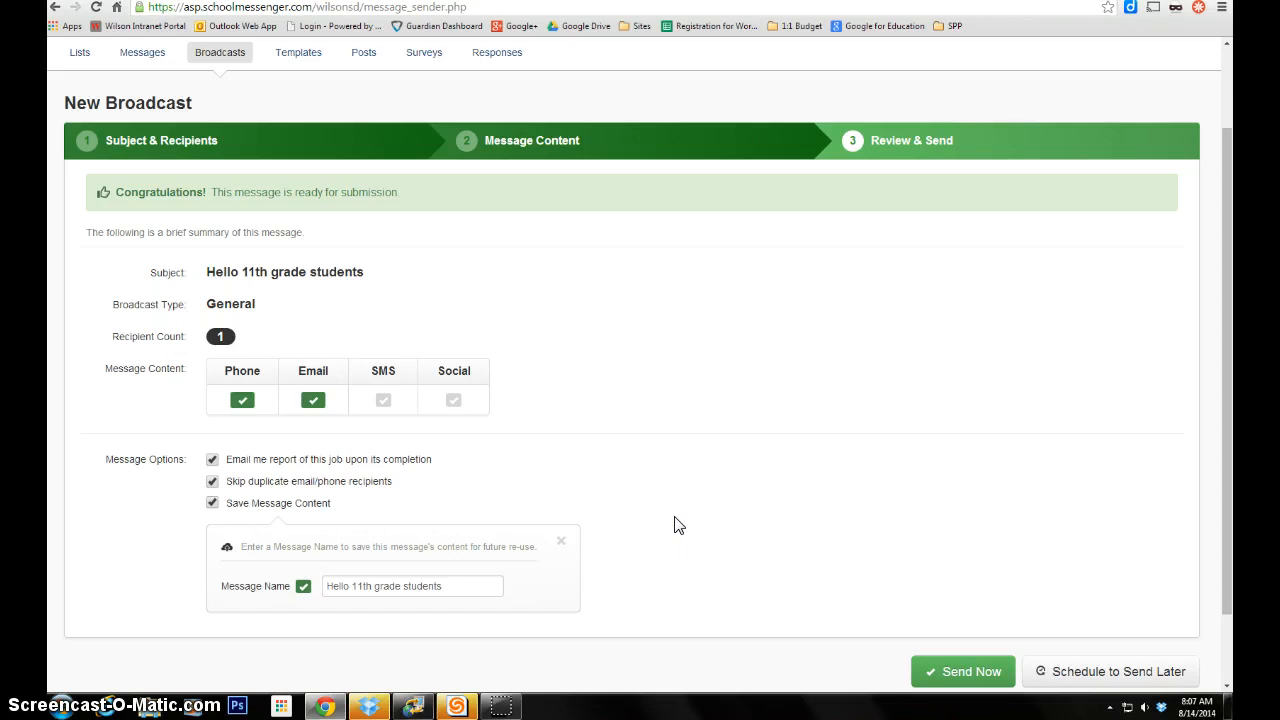
scroll(678, 526, down, 2)
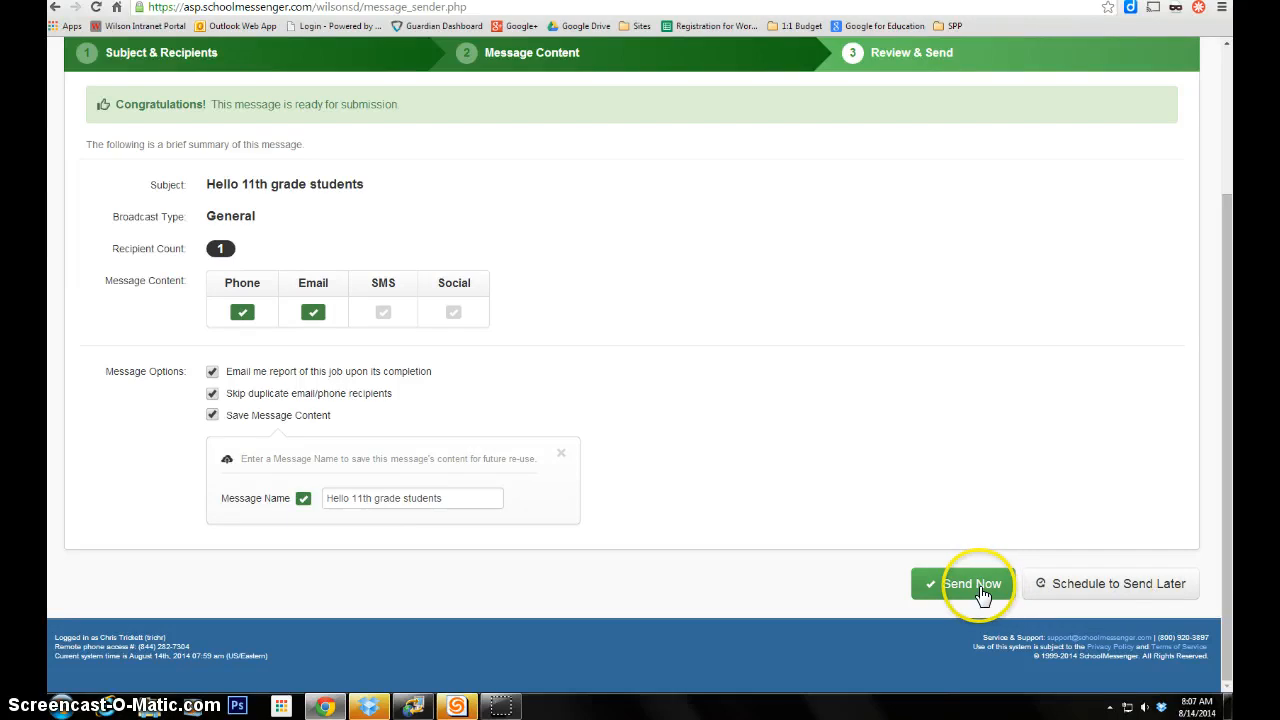
- Schedule the broadcast for 08/14/2014, 6:30–7:55 pm, submit it and dismiss the success notice
click(1106, 588)
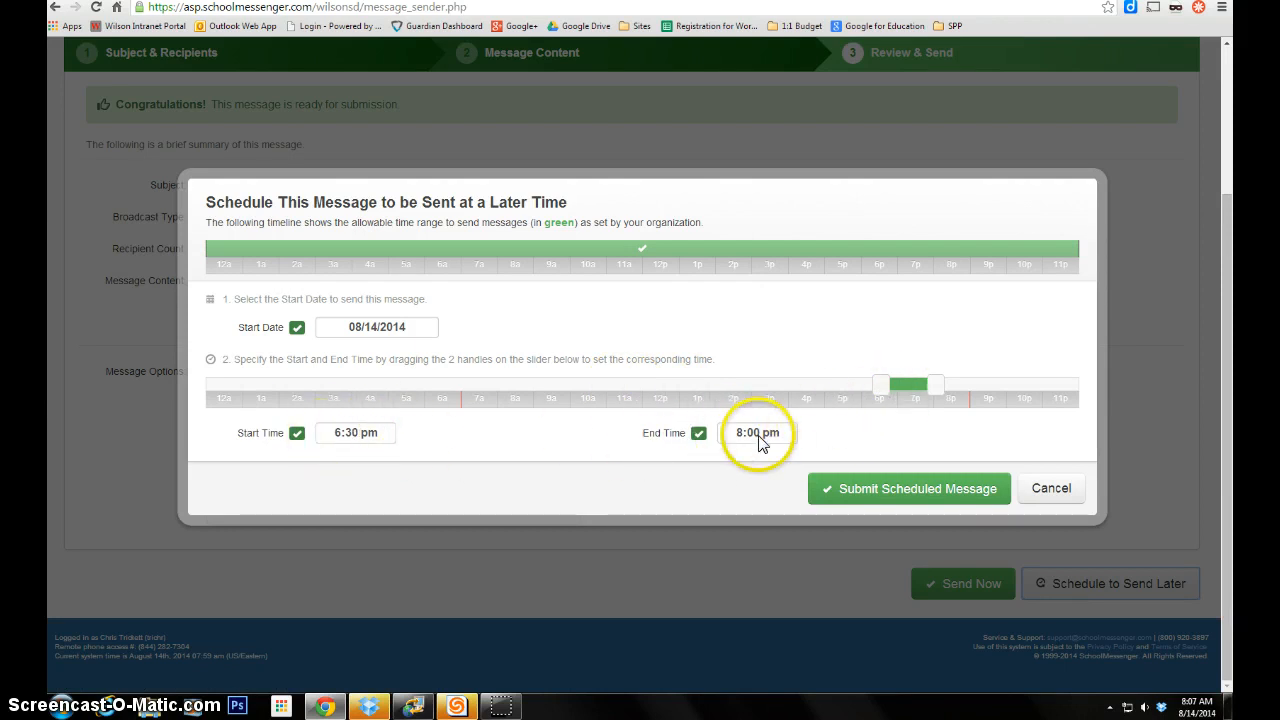
mouse_move(927, 393)
mouse_down()
mouse_move(980, 391)
mouse_move(931, 394)
mouse_up()
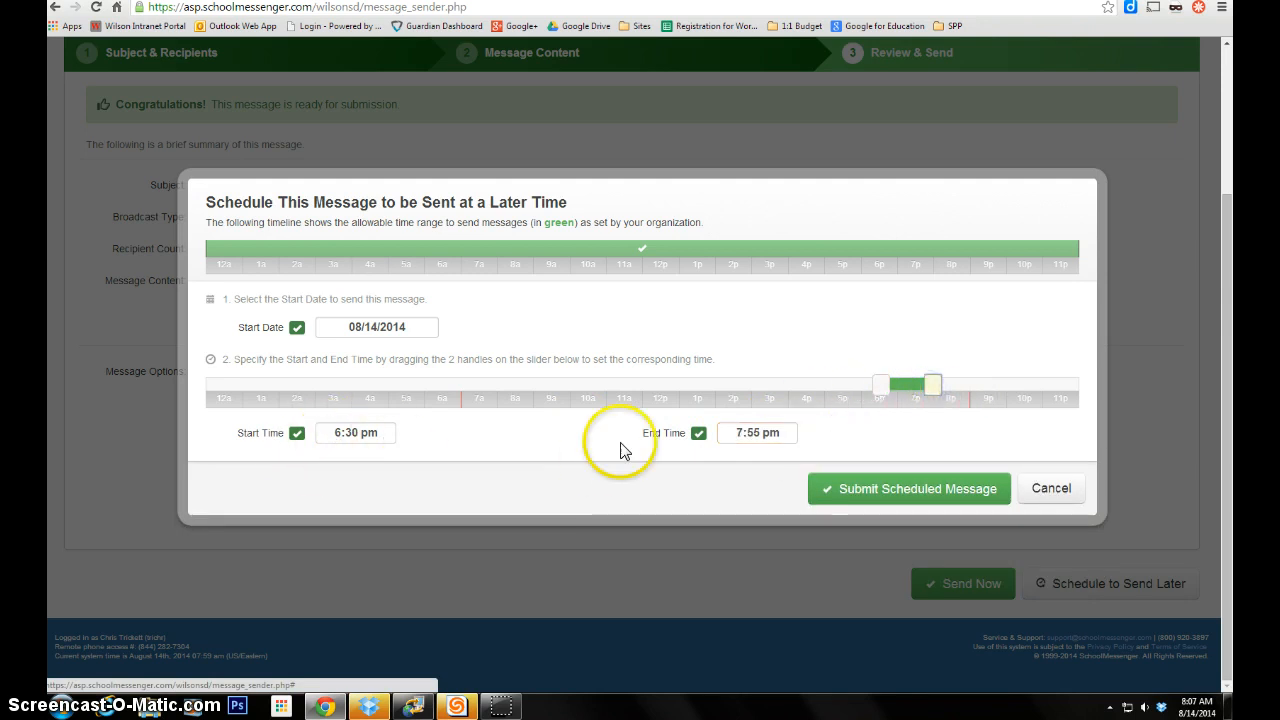
click(922, 490)
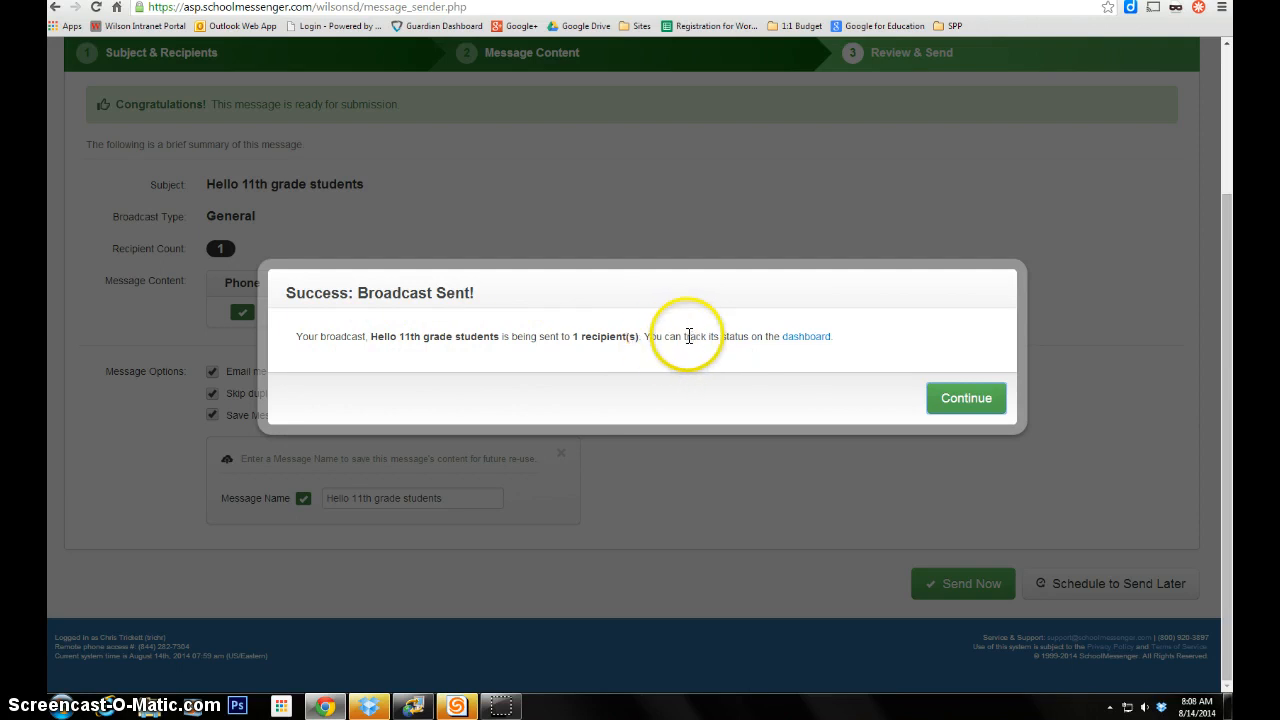
click(978, 416)
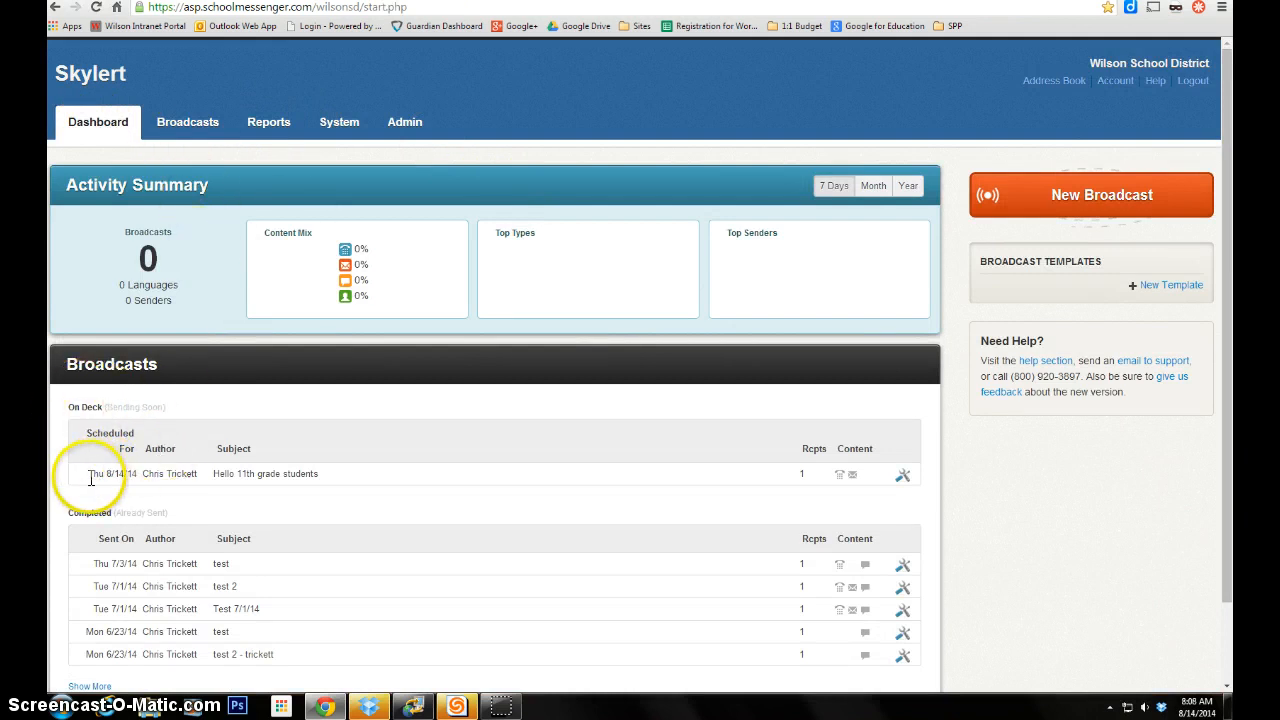
- Check the On Deck list for the Thu 8/14/14 'Hello 11th grade students' broadcast to 1 recipient
drag(95, 474, 335, 486)
click(523, 502)
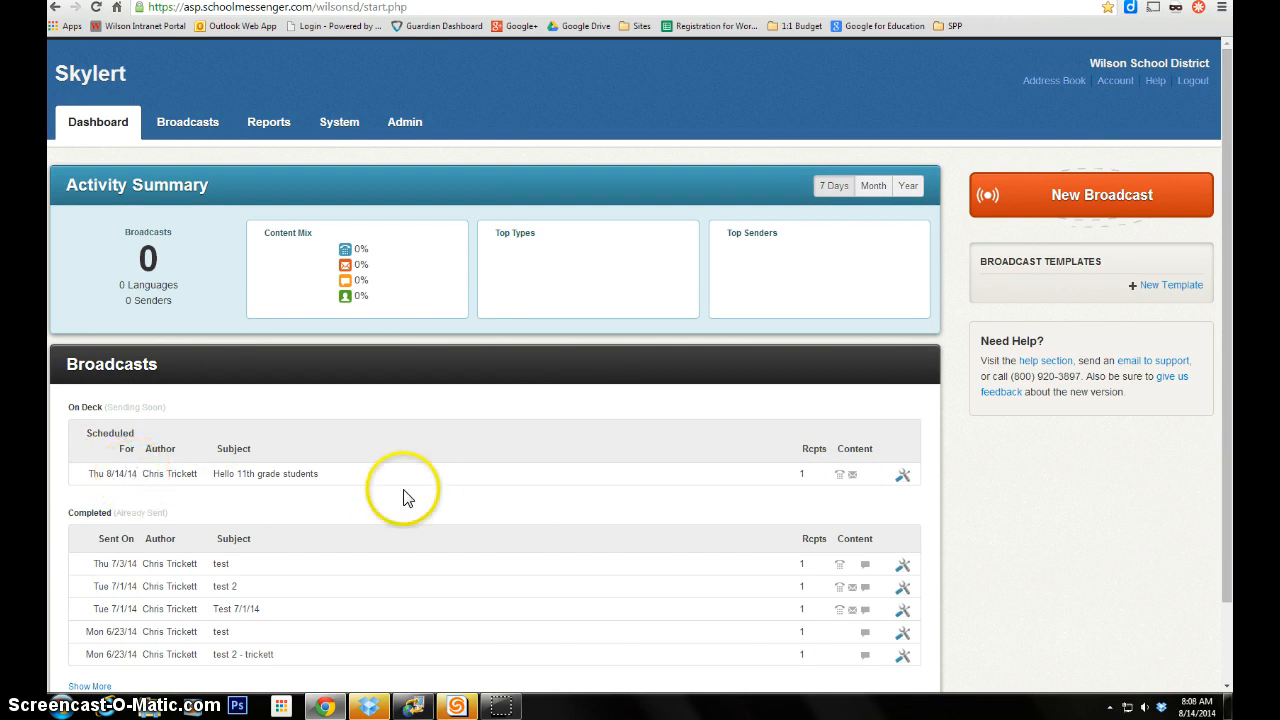
scroll(403, 494, down, 1)
scroll(403, 497, up, 1)
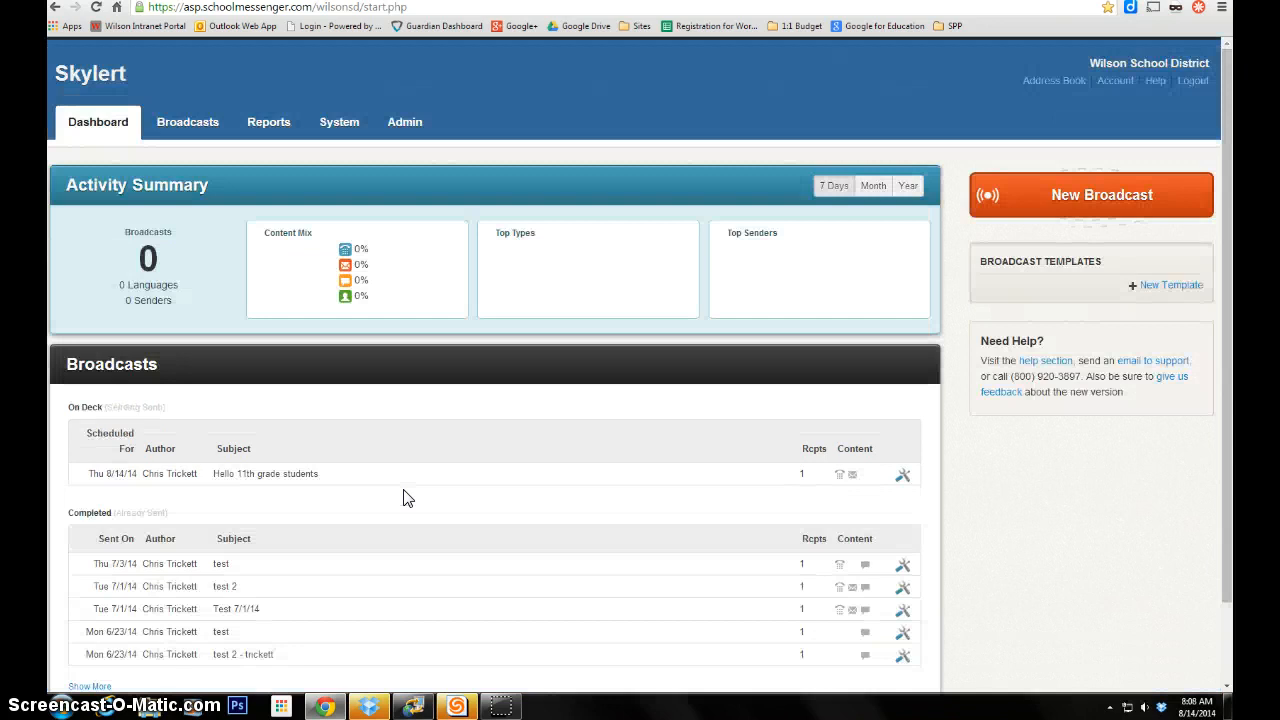